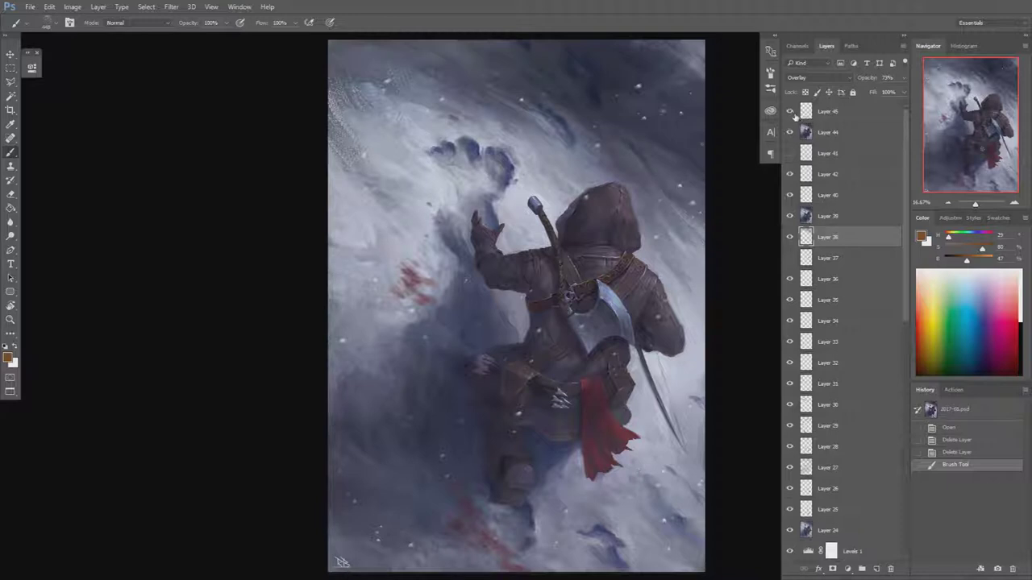
Hide the painted layers from Layer 45 down through Layer 4 in the eye column
{"action": "left_click_drag", "start_coordinate": [790, 111], "coordinate": [792, 564]}
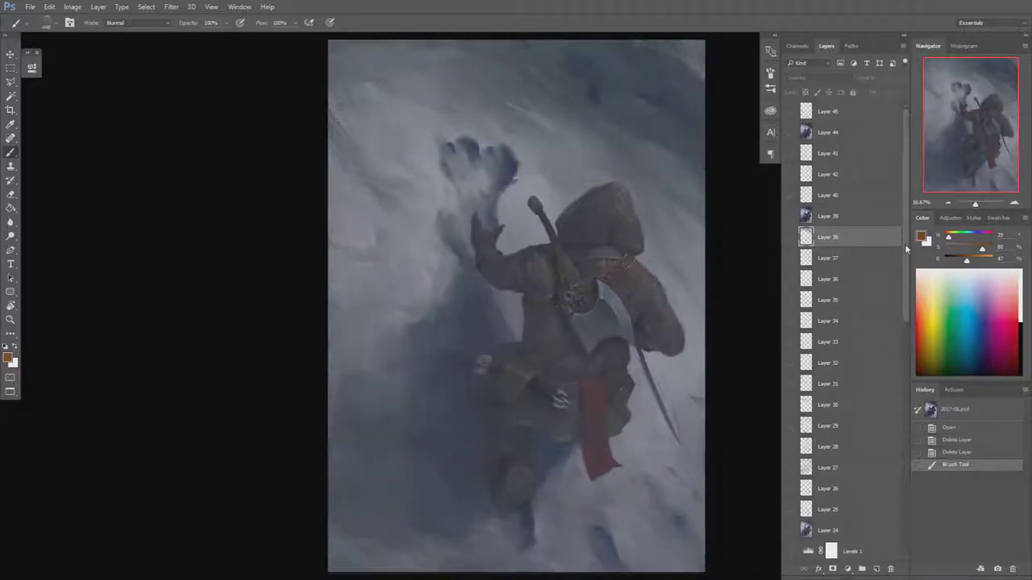
{"action": "scroll", "coordinate": [855, 282], "scroll_direction": "down", "scroll_amount": 5}
{"action": "left_click_drag", "start_coordinate": [790, 161], "coordinate": [788, 520]}
{"action": "scroll", "coordinate": [907, 438], "scroll_direction": "down", "scroll_amount": 3}
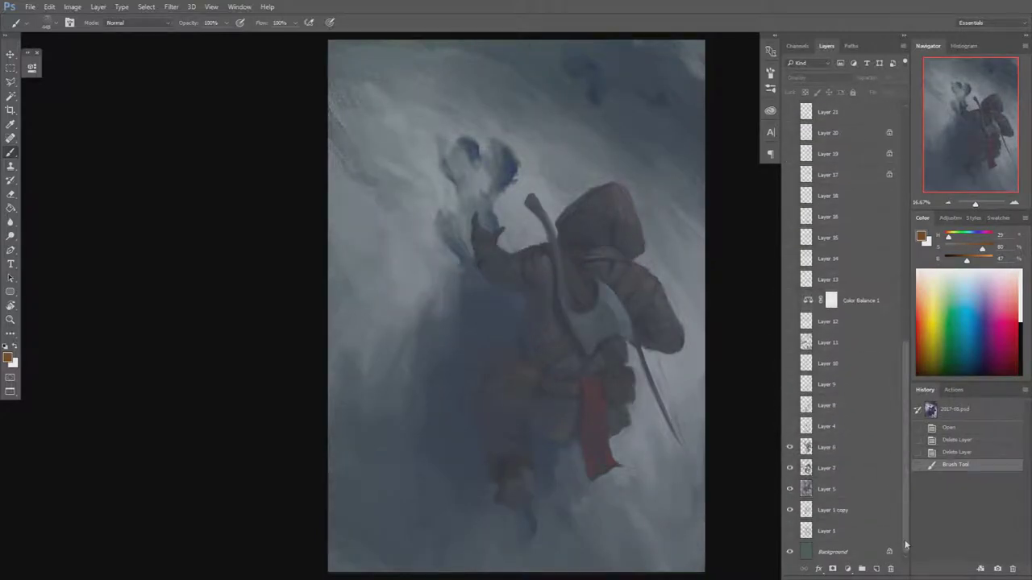
{"action": "left_click_drag", "start_coordinate": [791, 449], "coordinate": [788, 508]}
Compare the Layer 1 and Layer 1 copy sketches, show Layer 4's climber sketch, and pick a green foreground
{"action": "left_click", "coordinate": [789, 509]}
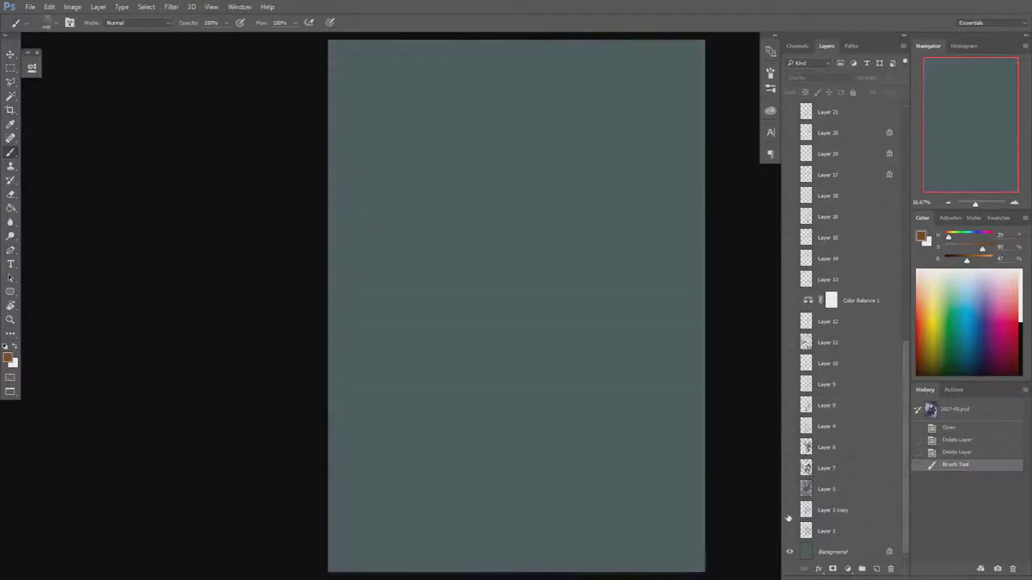
{"action": "left_click", "coordinate": [790, 531]}
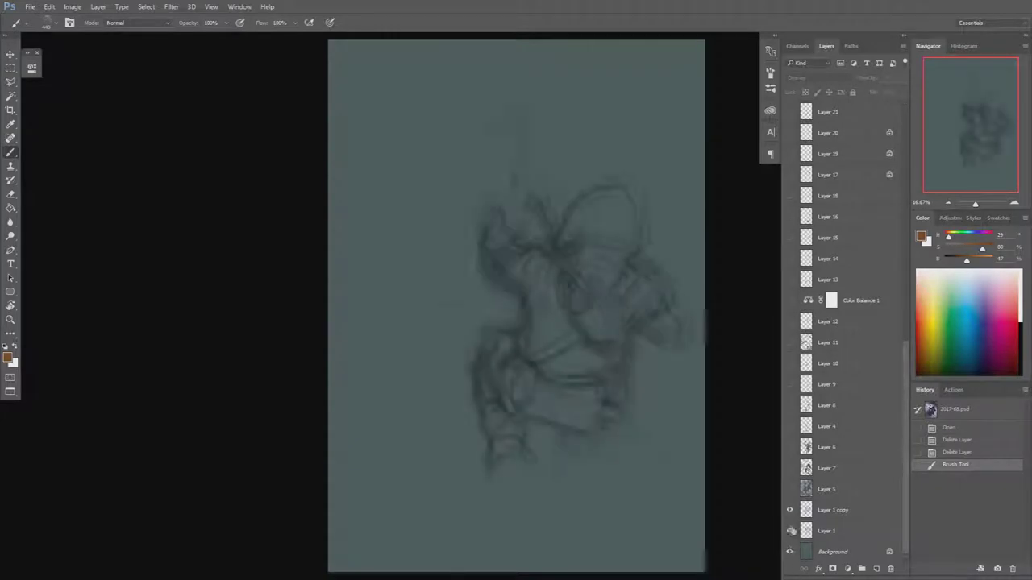
{"action": "left_click", "coordinate": [790, 509]}
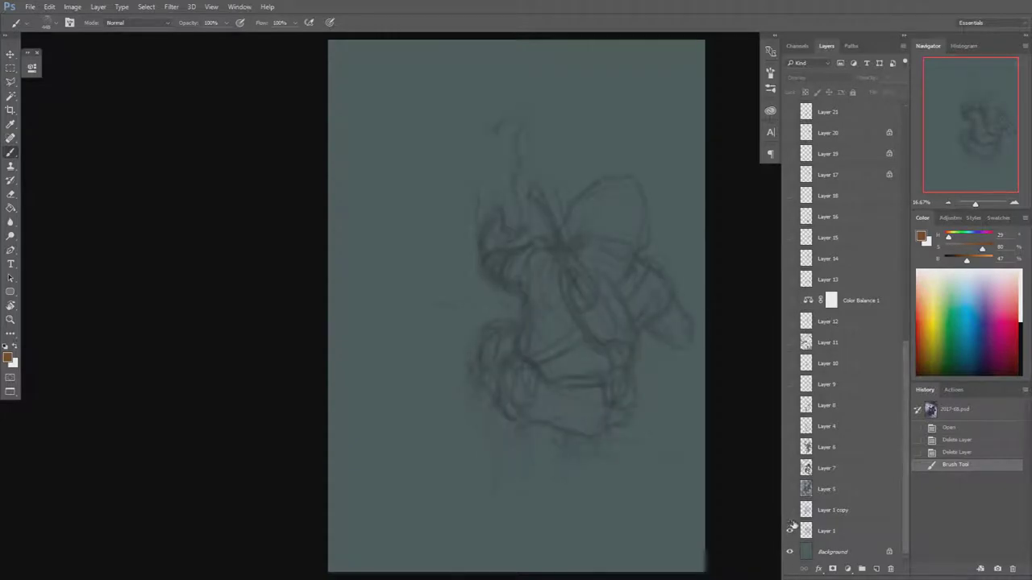
{"action": "left_click", "coordinate": [791, 509]}
{"action": "left_click", "coordinate": [790, 511]}
{"action": "left_click", "coordinate": [790, 530]}
{"action": "left_click", "coordinate": [789, 509]}
{"action": "left_click", "coordinate": [790, 426]}
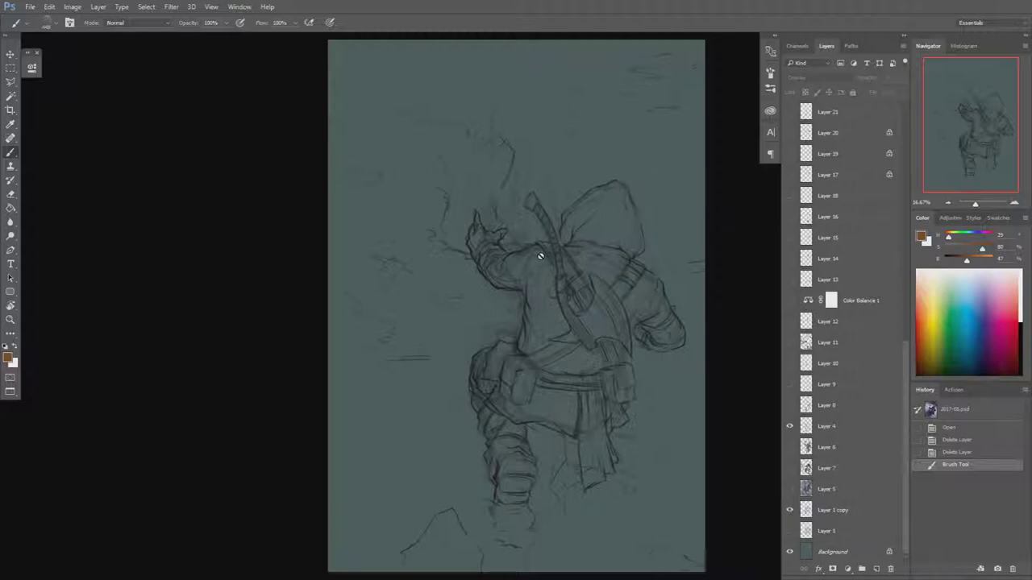
{"action": "left_click", "coordinate": [965, 234]}
Desaturate the green foreground to 25, show Layer 5's underpainting, hide Layer 1 copy, and check the Background
{"action": "left_click", "coordinate": [960, 247]}
{"action": "left_click", "coordinate": [789, 489]}
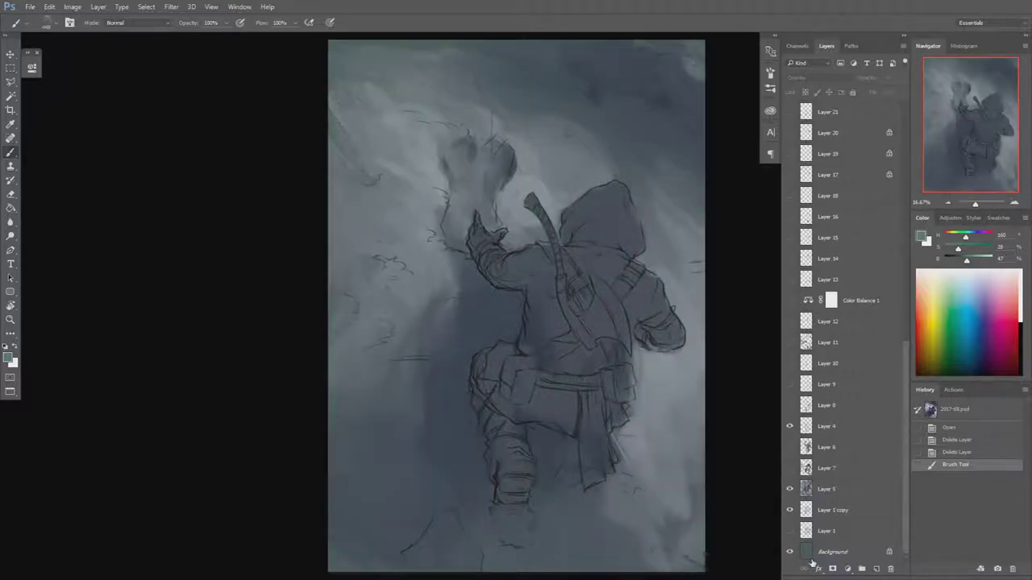
{"action": "left_click", "coordinate": [789, 509]}
{"action": "left_click", "coordinate": [790, 553]}
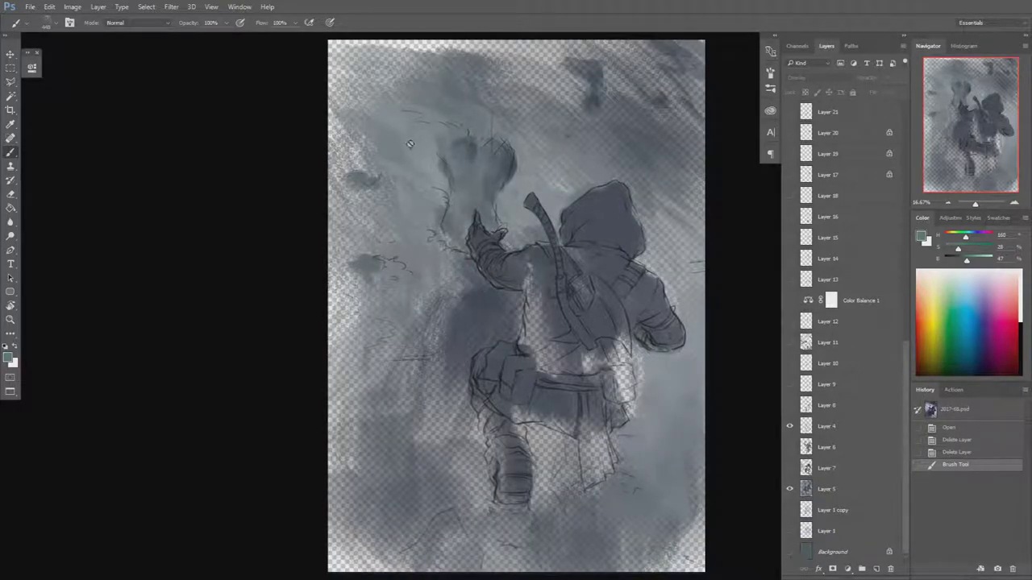
{"action": "left_click", "coordinate": [790, 553]}
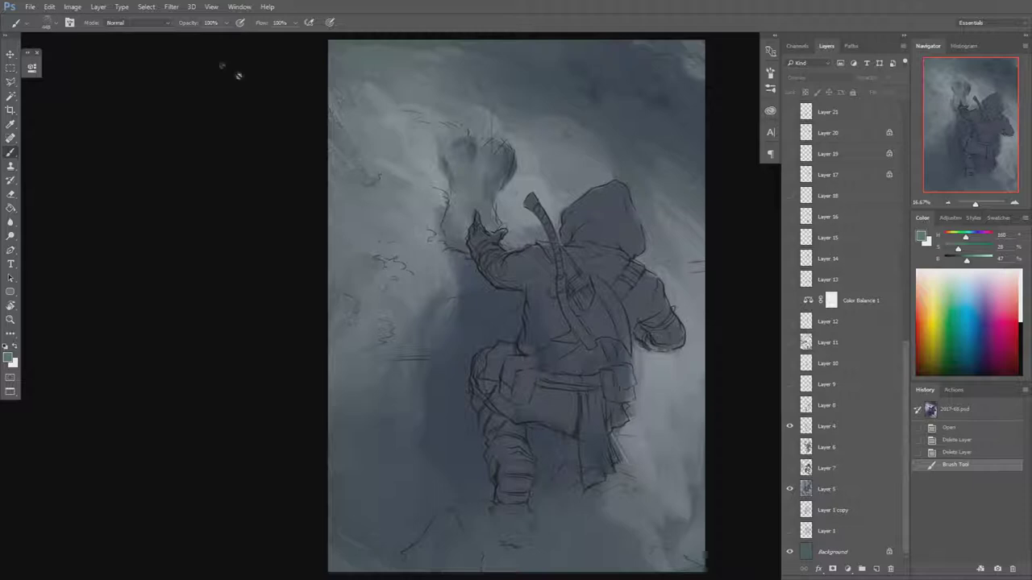
{"action": "left_click", "coordinate": [97, 6]}
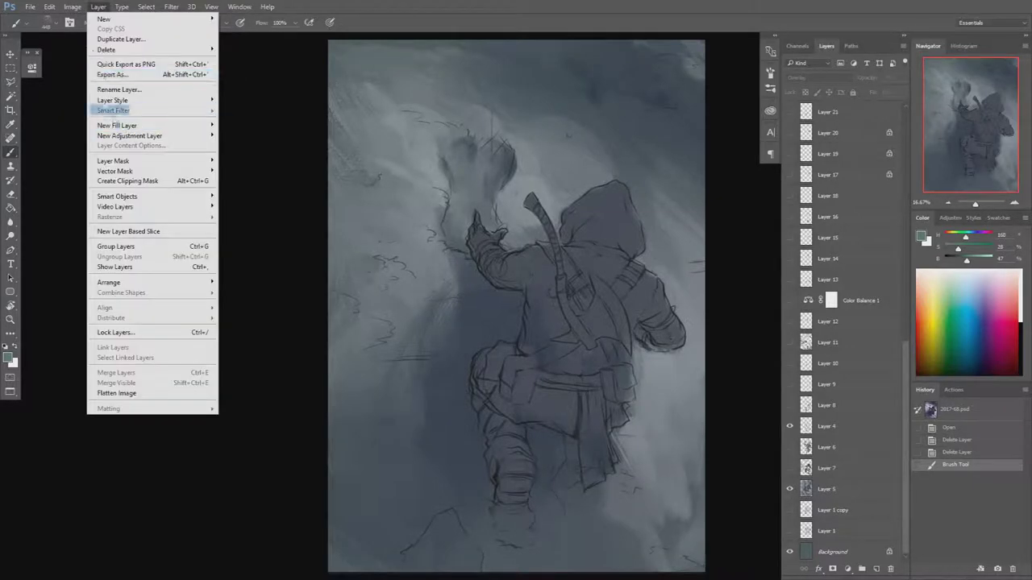
{"action": "mouse_move", "coordinate": [73, 6]}
{"action": "mouse_move", "coordinate": [100, 106]}
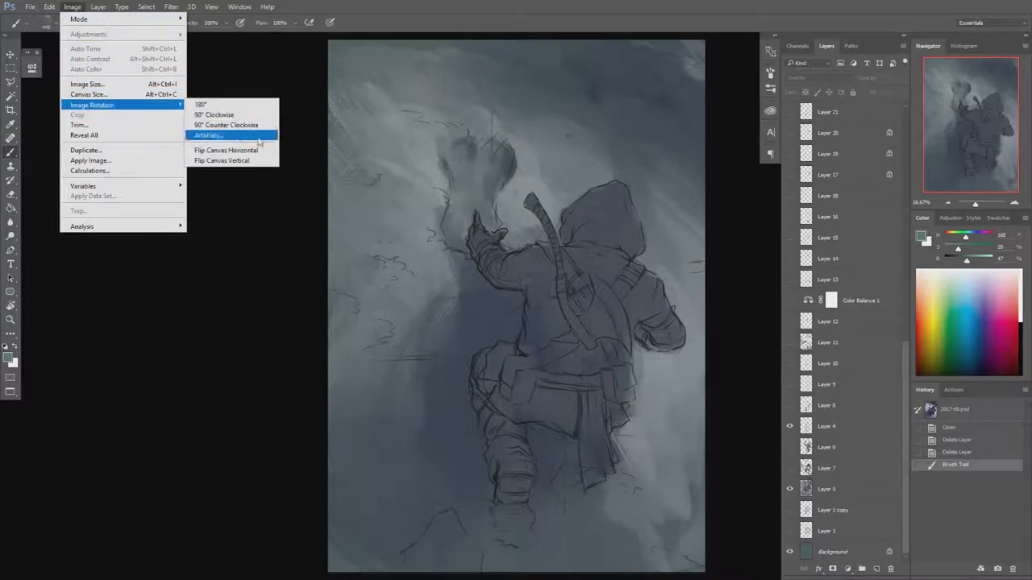
{"action": "left_click", "coordinate": [251, 152]}
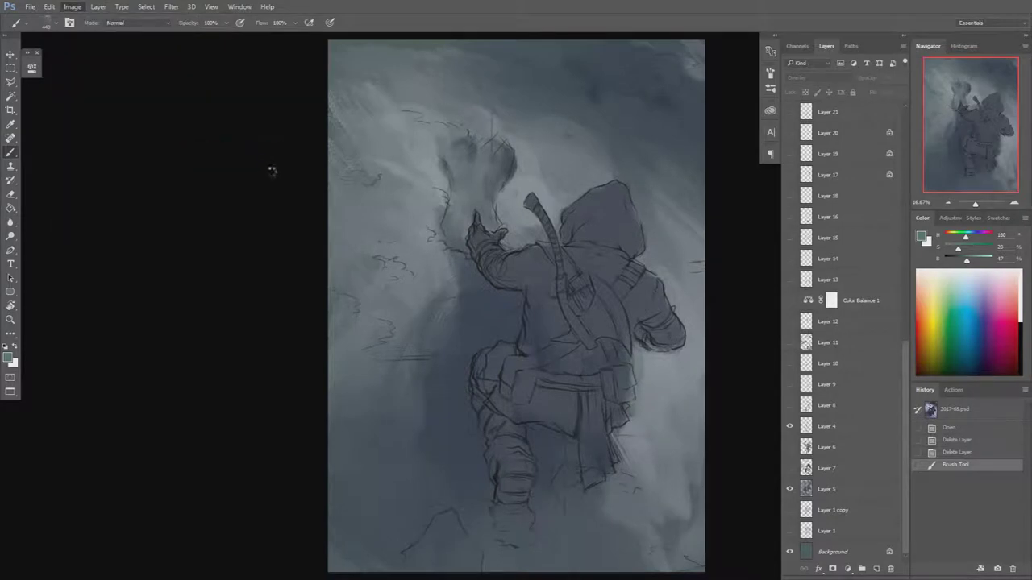
{"action": "key", "text": "h"}
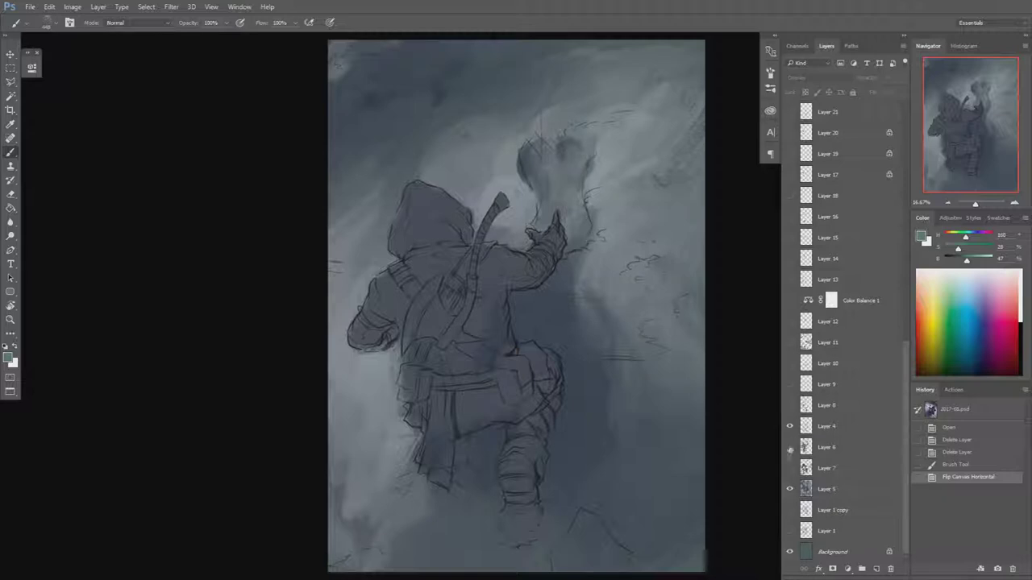
{"action": "left_click", "coordinate": [72, 6]}
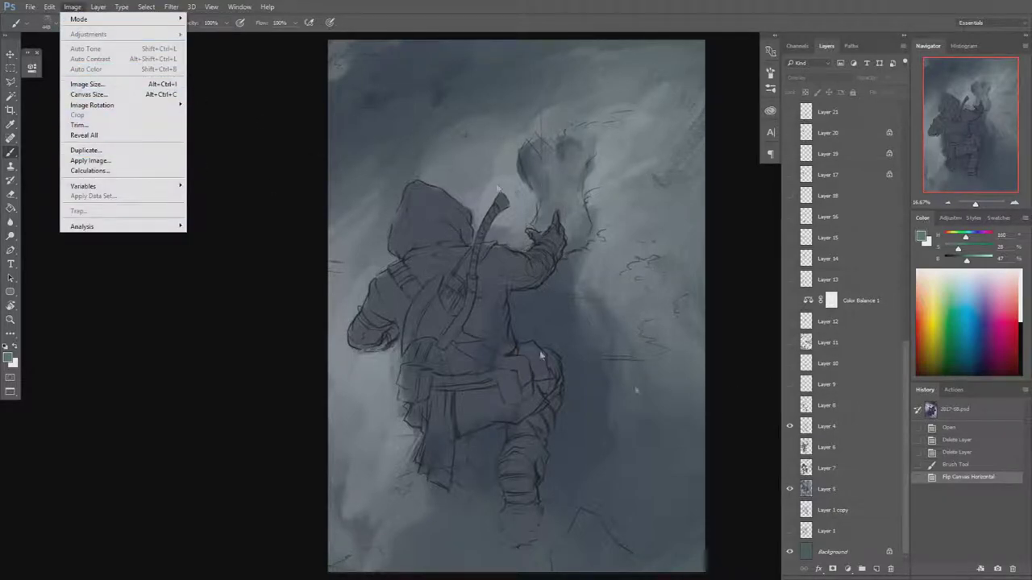
{"action": "left_click", "coordinate": [971, 466]}
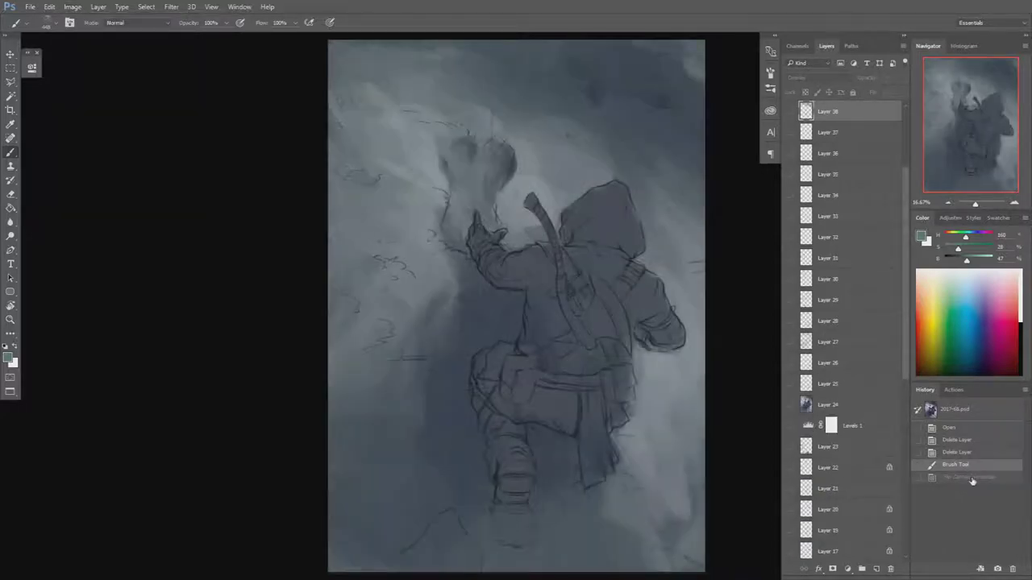
Show Layer 7 to darken the climber's hood and body, comparing it on and off
{"action": "scroll", "coordinate": [822, 410], "scroll_direction": "down", "scroll_amount": 6}
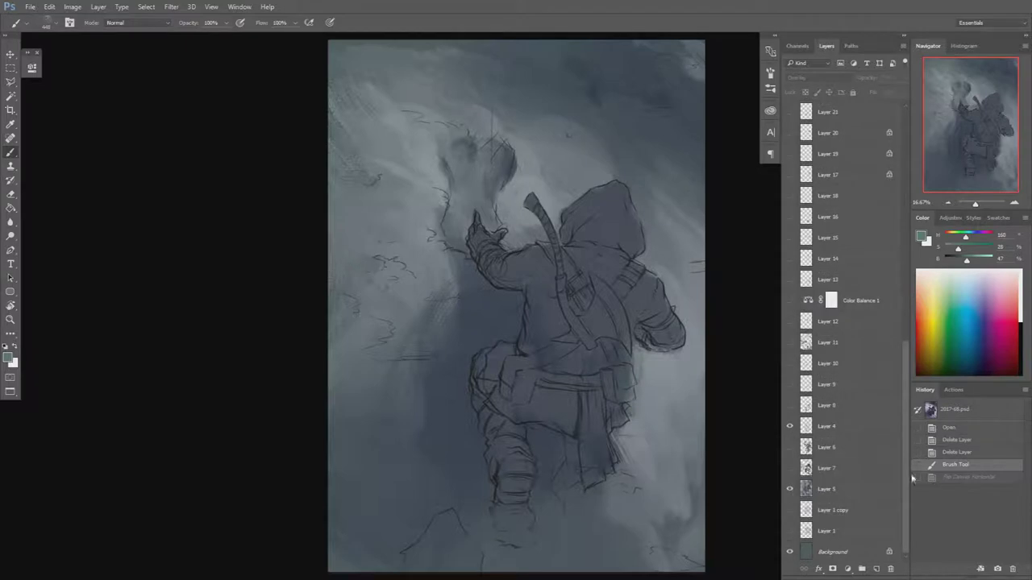
{"action": "left_click", "coordinate": [838, 411]}
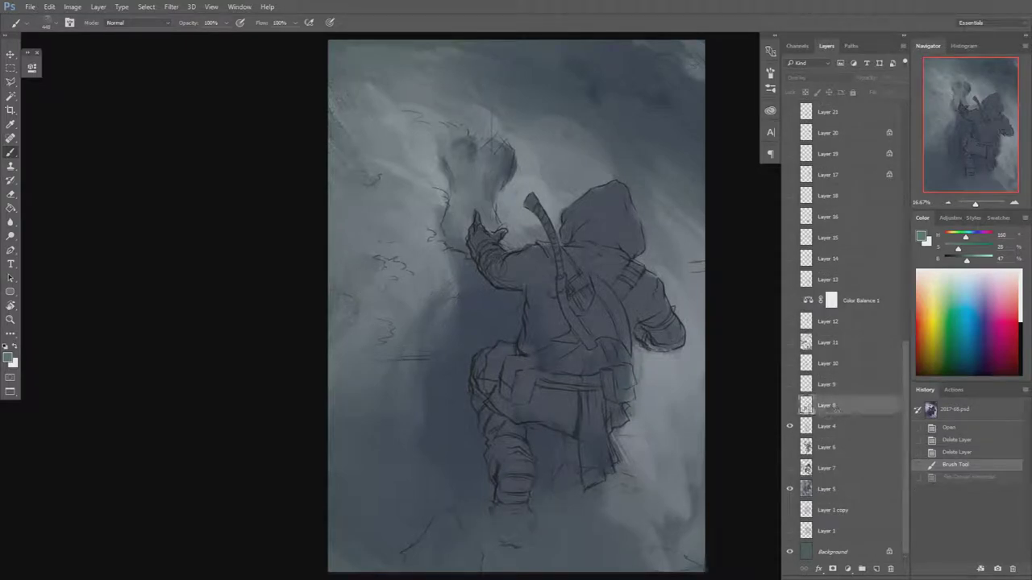
{"action": "left_click", "coordinate": [830, 468]}
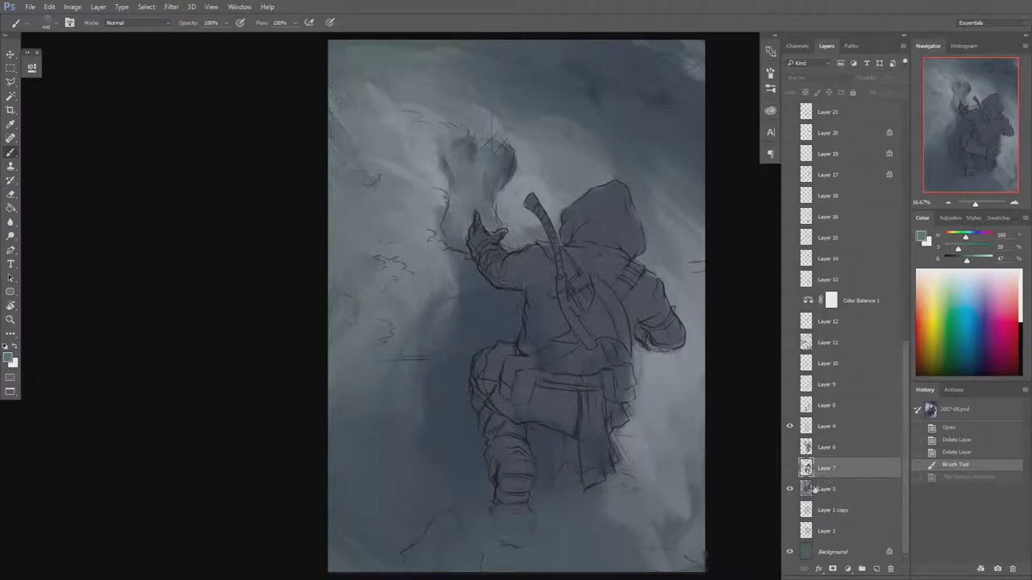
{"action": "left_click", "coordinate": [790, 472]}
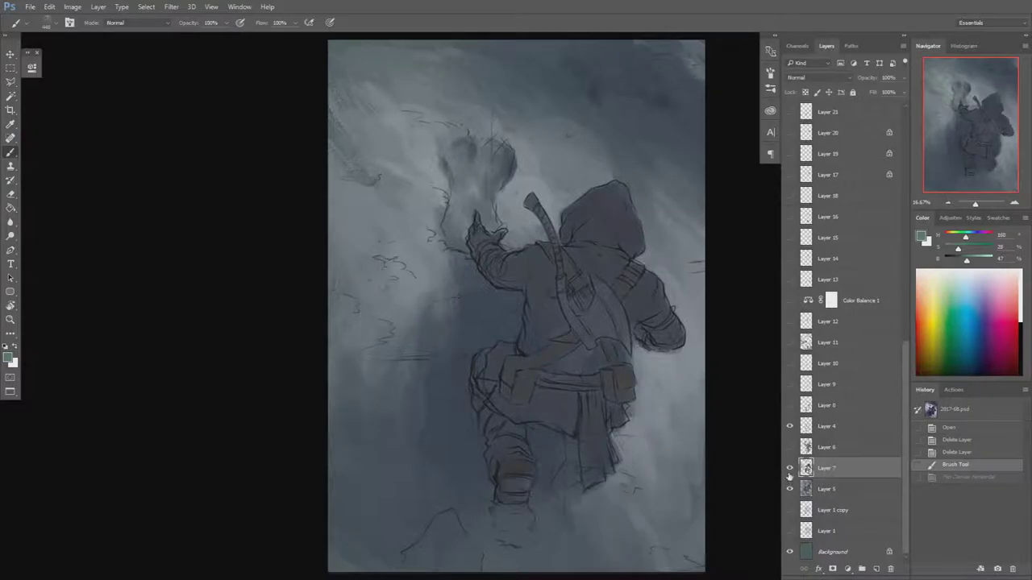
{"action": "left_click", "coordinate": [790, 467]}
{"action": "left_click", "coordinate": [789, 466]}
Bring back Layer 6's red sash and sword, then compare and finally hide the Layer 4 line art
{"action": "left_click", "coordinate": [790, 447]}
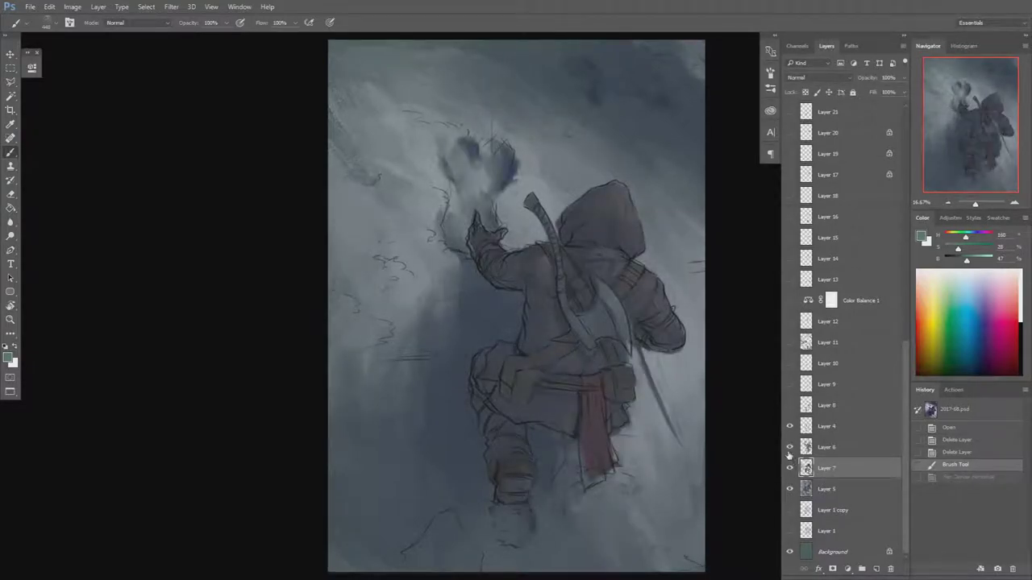
{"action": "left_click", "coordinate": [790, 447]}
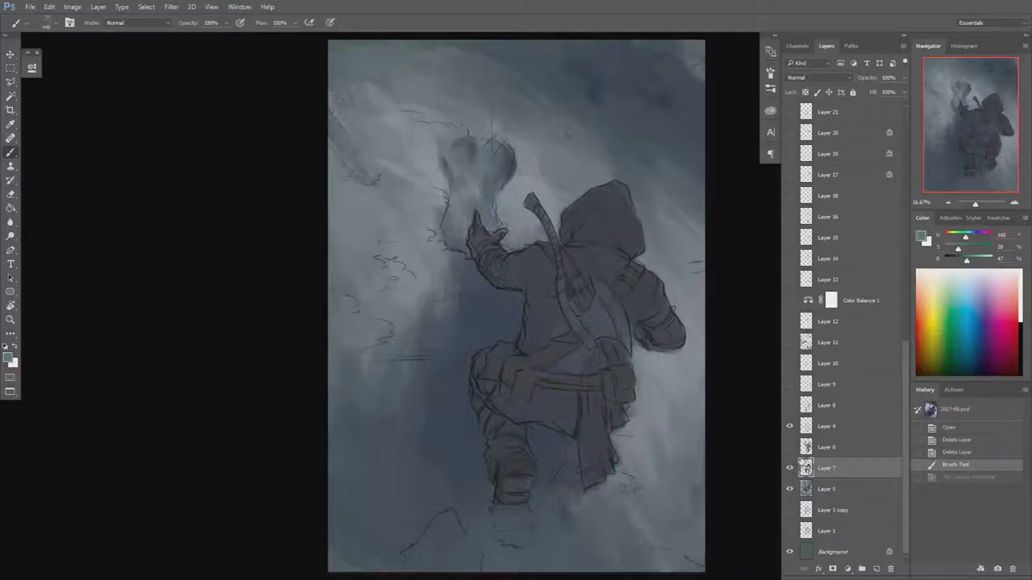
{"action": "left_click", "coordinate": [789, 427]}
{"action": "left_click", "coordinate": [789, 427]}
{"action": "left_click", "coordinate": [789, 447]}
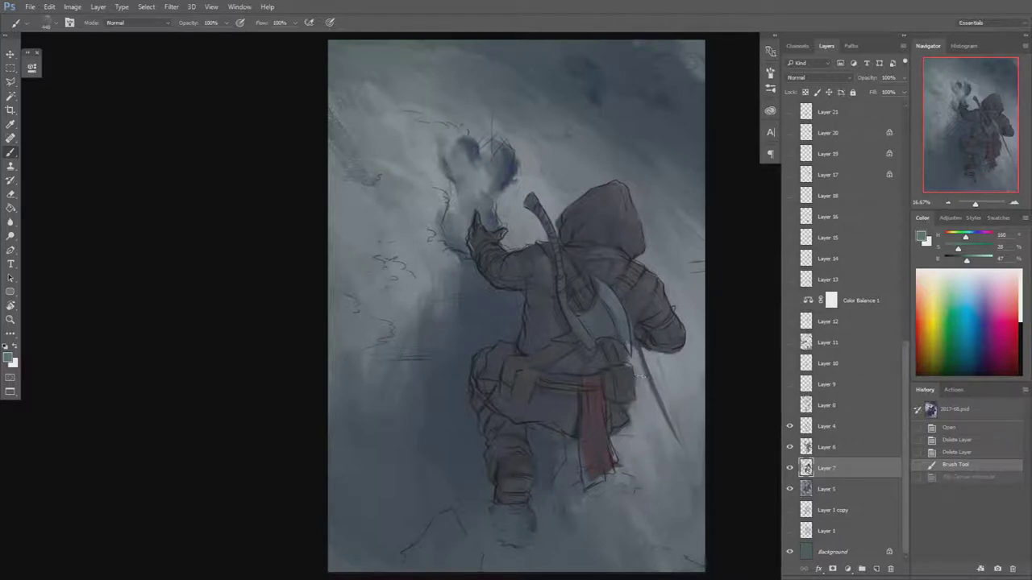
{"action": "left_click", "coordinate": [790, 425]}
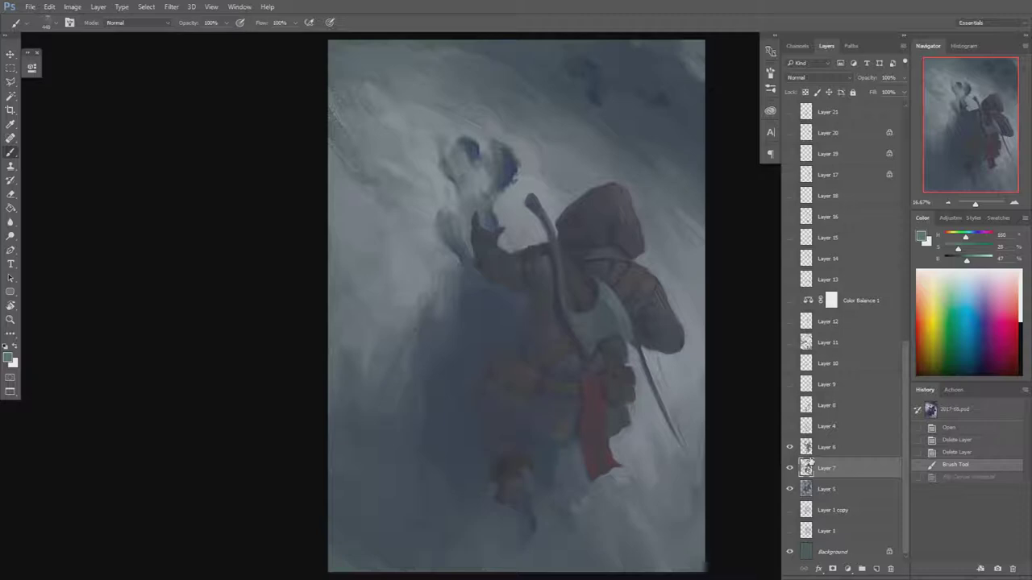
{"action": "left_click", "coordinate": [790, 426]}
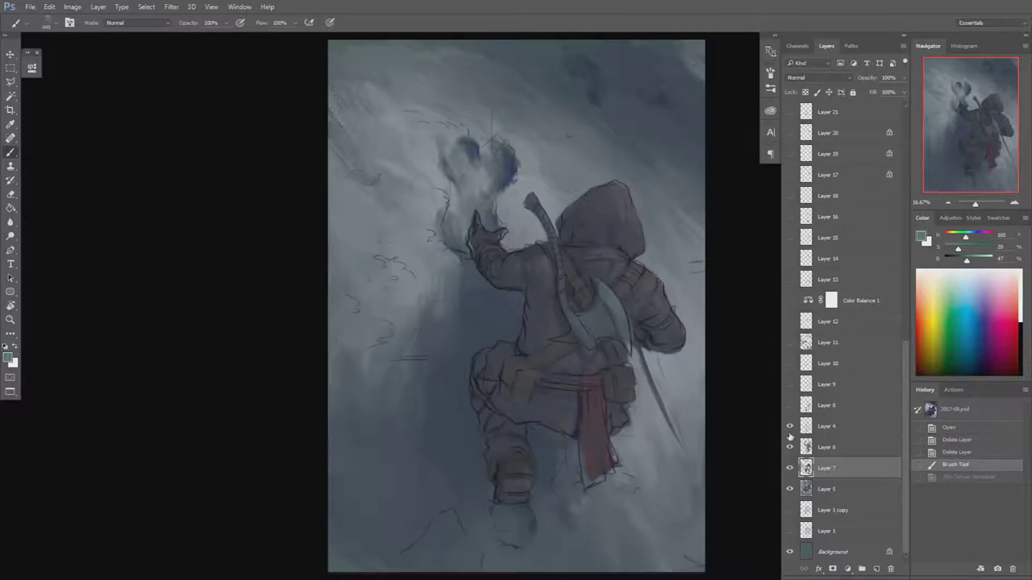
{"action": "left_click", "coordinate": [790, 426]}
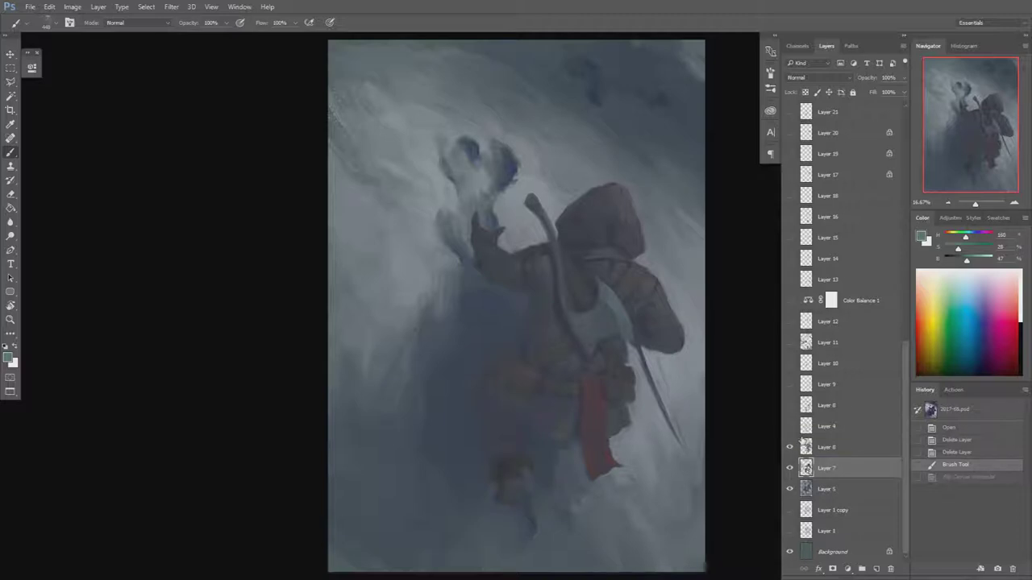
{"action": "left_click", "coordinate": [790, 428]}
{"action": "left_click", "coordinate": [791, 428]}
{"action": "left_click", "coordinate": [790, 425]}
{"action": "left_click", "coordinate": [791, 421]}
Show Layers 8, 9 and 10, adding midsection detail to the climber
{"action": "left_click", "coordinate": [790, 405]}
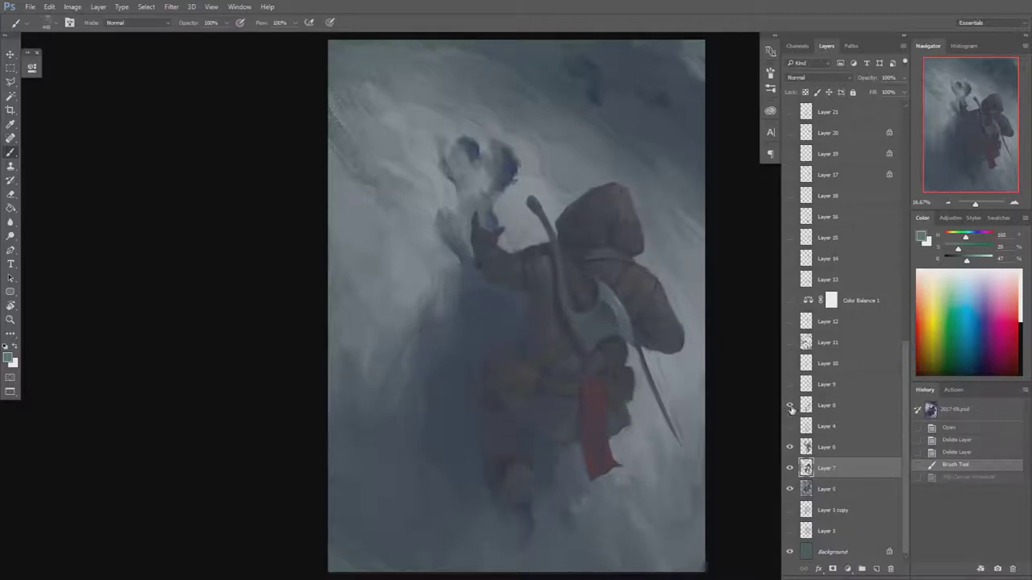
{"action": "left_click", "coordinate": [790, 405]}
{"action": "left_click", "coordinate": [790, 407]}
{"action": "left_click", "coordinate": [789, 384]}
{"action": "left_click", "coordinate": [791, 364]}
{"action": "left_click", "coordinate": [819, 365]}
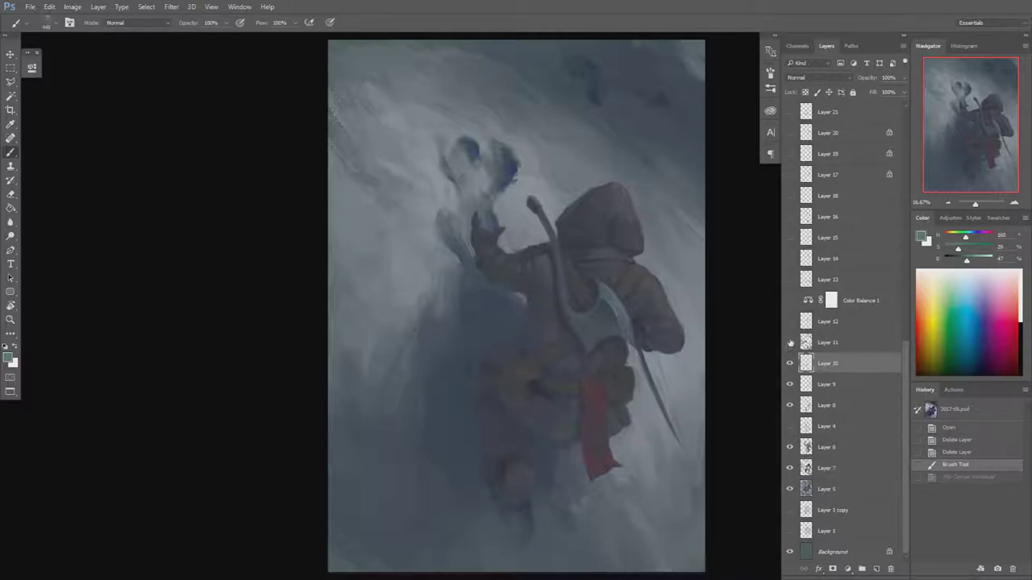
{"action": "left_click", "coordinate": [790, 364]}
{"action": "left_click_drag", "start_coordinate": [790, 363], "coordinate": [794, 343]}
Turn on Layer 11's snow and detail, flicking it repeatedly to compare the lower figure
{"action": "left_click", "coordinate": [791, 343]}
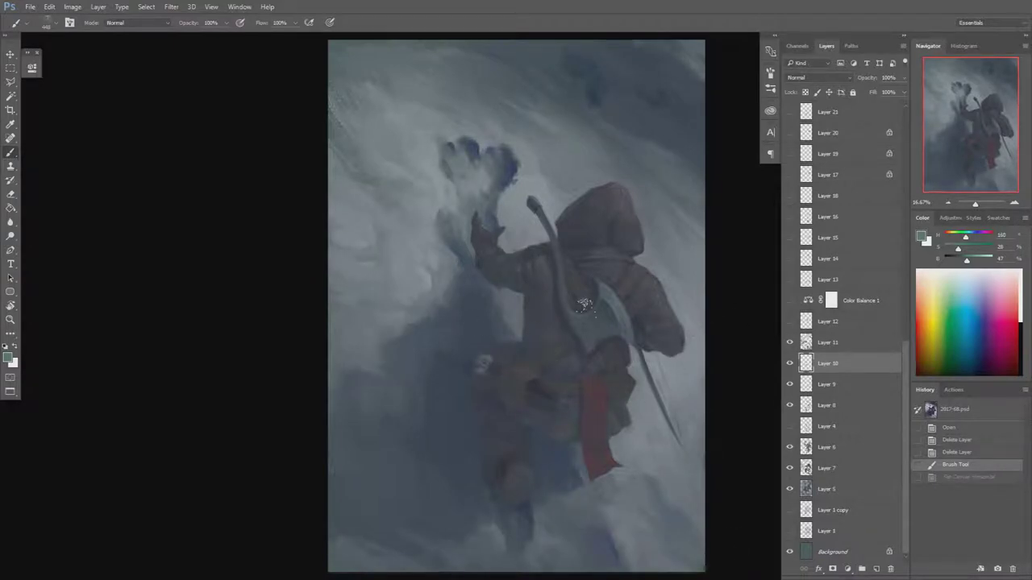
{"action": "left_click", "coordinate": [791, 343]}
{"action": "left_click", "coordinate": [790, 342]}
{"action": "left_click", "coordinate": [790, 342]}
{"action": "left_click", "coordinate": [791, 342]}
{"action": "left_click", "coordinate": [790, 342]}
{"action": "left_click", "coordinate": [790, 343]}
{"action": "left_click", "coordinate": [790, 342]}
{"action": "left_click", "coordinate": [790, 343]}
{"action": "left_click", "coordinate": [790, 343]}
{"action": "left_click", "coordinate": [791, 343]}
{"action": "left_click", "coordinate": [790, 343]}
{"action": "left_click", "coordinate": [790, 343]}
{"action": "left_click", "coordinate": [790, 342]}
{"action": "left_click", "coordinate": [791, 342]}
{"action": "left_click", "coordinate": [790, 342]}
{"action": "left_click", "coordinate": [790, 343]}
{"action": "left_click", "coordinate": [790, 342]}
Flick Layer 12 on and off to compare the strap change
{"action": "left_click", "coordinate": [790, 322]}
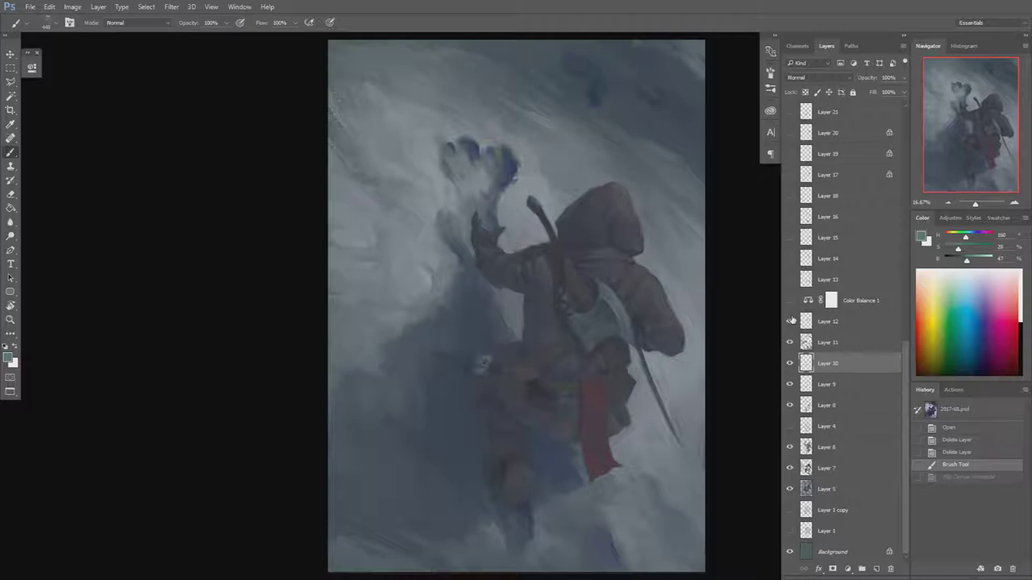
{"action": "left_click", "coordinate": [790, 322]}
{"action": "left_click", "coordinate": [790, 321]}
{"action": "left_click", "coordinate": [790, 322]}
{"action": "left_click", "coordinate": [790, 321]}
Turn on the Color Balance 1 adjustment for cooler tones, comparing it on and off
{"action": "left_click", "coordinate": [790, 301]}
{"action": "left_click", "coordinate": [790, 302]}
{"action": "left_click", "coordinate": [790, 302]}
{"action": "left_click_drag", "start_coordinate": [911, 345], "coordinate": [909, 320]}
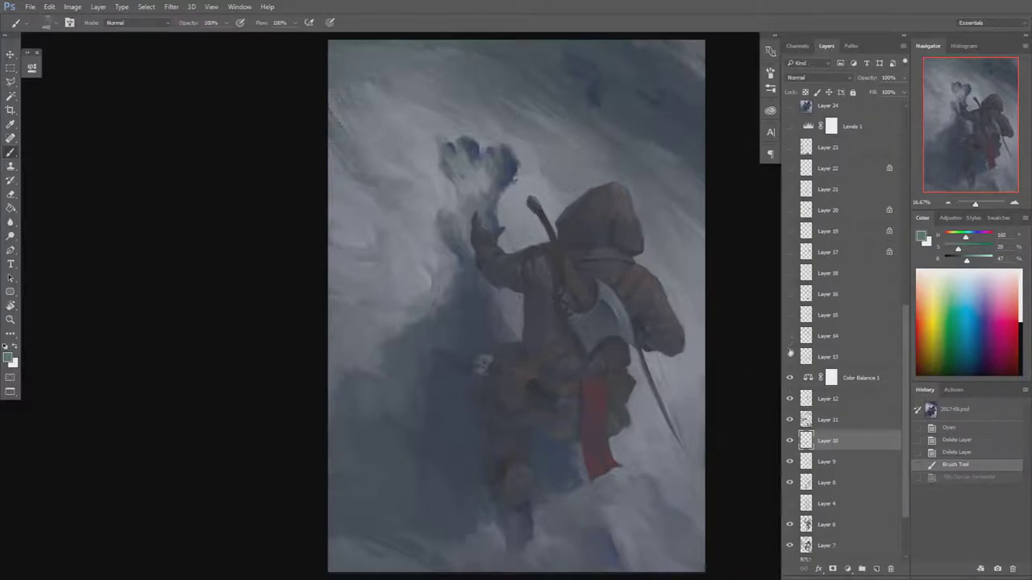
Show Layers 13, 14 and 15, comparing Layer 15's effect on the axe
{"action": "left_click", "coordinate": [791, 362]}
{"action": "left_click", "coordinate": [790, 361]}
{"action": "left_click", "coordinate": [790, 337]}
{"action": "left_click", "coordinate": [791, 316]}
{"action": "left_click", "coordinate": [791, 316]}
{"action": "left_click", "coordinate": [790, 316]}
Show Layer 16, toggling it to compare the red cloth area, and hide Layer 18
{"action": "left_click", "coordinate": [842, 294]}
{"action": "left_click", "coordinate": [791, 294]}
{"action": "left_click", "coordinate": [790, 295]}
{"action": "left_click", "coordinate": [789, 295]}
{"action": "left_click", "coordinate": [789, 295]}
{"action": "left_click", "coordinate": [789, 295]}
{"action": "left_click", "coordinate": [791, 295]}
{"action": "left_click", "coordinate": [791, 295]}
{"action": "left_click", "coordinate": [791, 295]}
{"action": "left_click", "coordinate": [789, 274]}
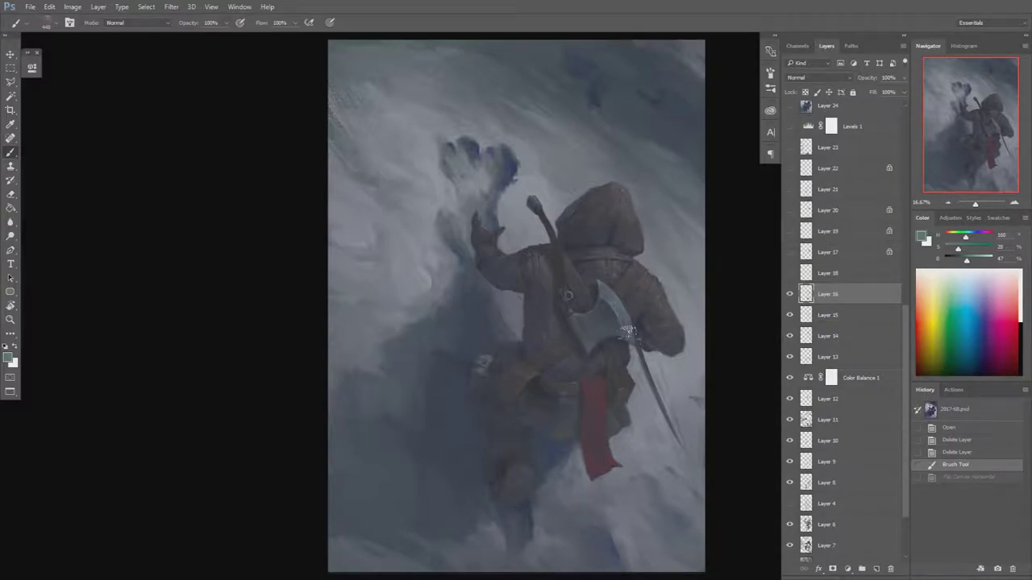
Show Layers 17 and 19 through 22, adding belt detail and cloak and hood shading
{"action": "left_click", "coordinate": [789, 252]}
{"action": "left_click", "coordinate": [790, 231]}
{"action": "left_click", "coordinate": [791, 252]}
{"action": "left_click", "coordinate": [790, 210]}
{"action": "left_click", "coordinate": [789, 190]}
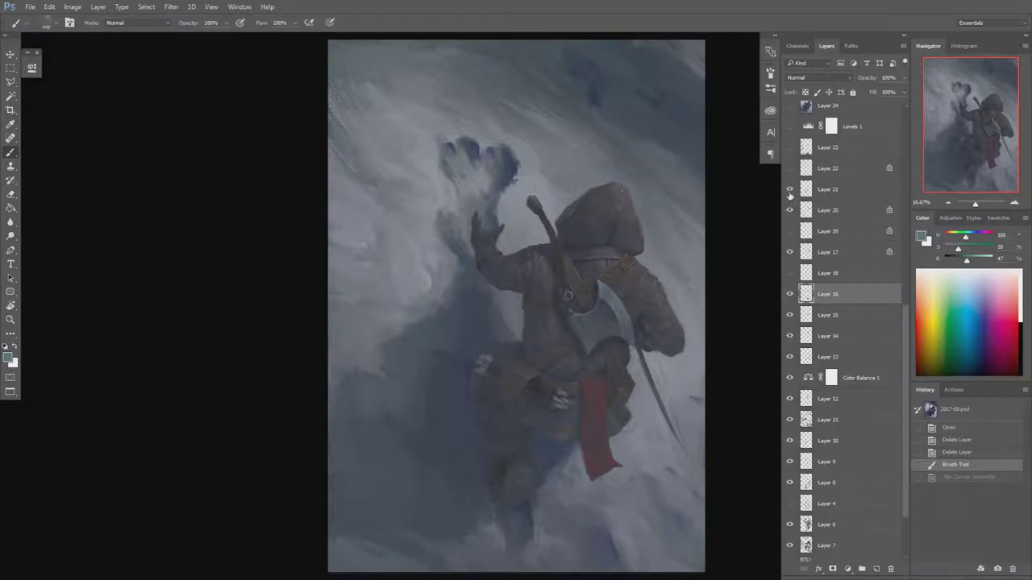
{"action": "left_click", "coordinate": [790, 173]}
Show Layer 23's painted texture and turn on the Levels 1 brightening adjustment
{"action": "left_click_drag", "start_coordinate": [902, 322], "coordinate": [904, 274]}
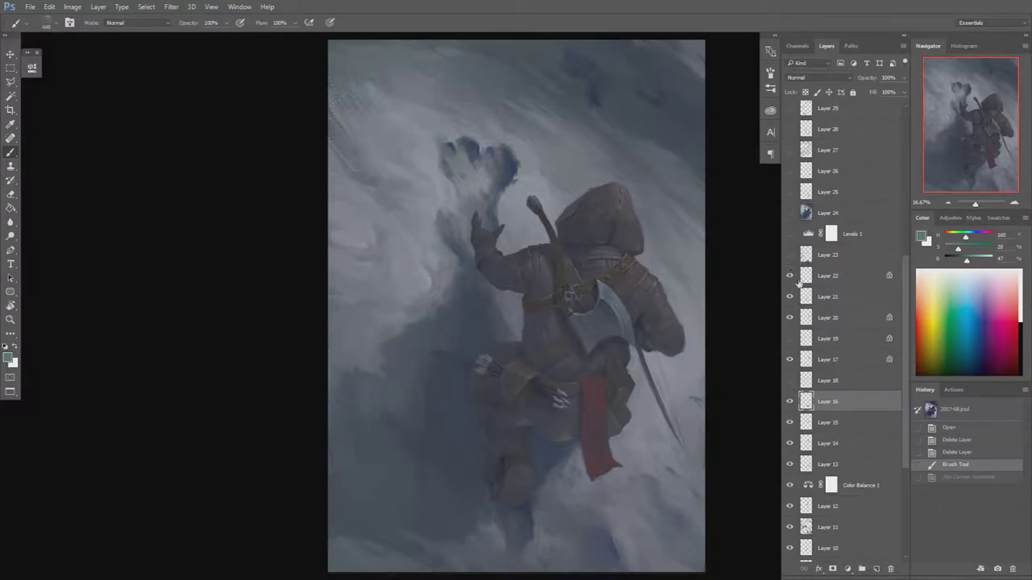
{"action": "left_click", "coordinate": [790, 255]}
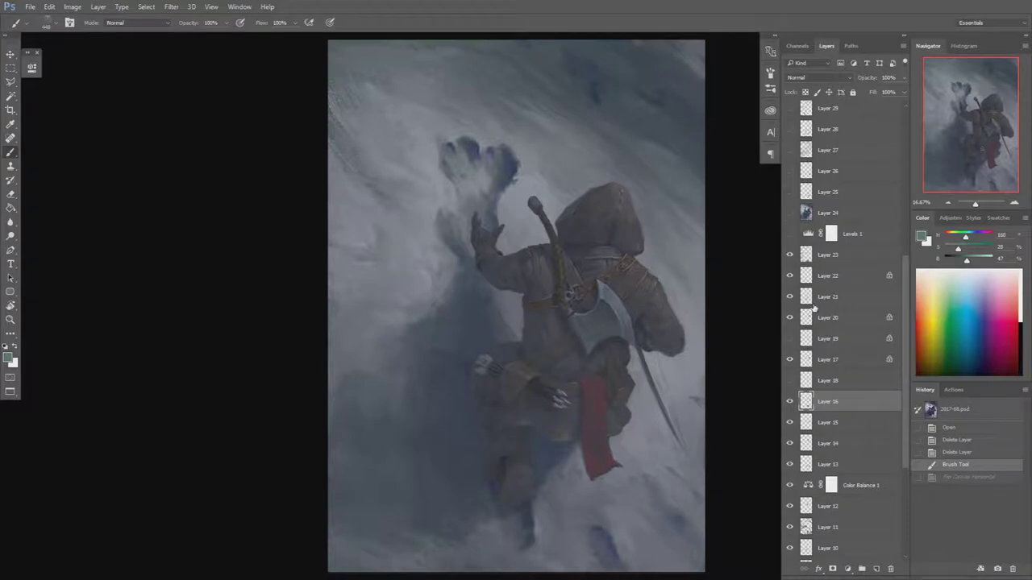
{"action": "left_click", "coordinate": [790, 234]}
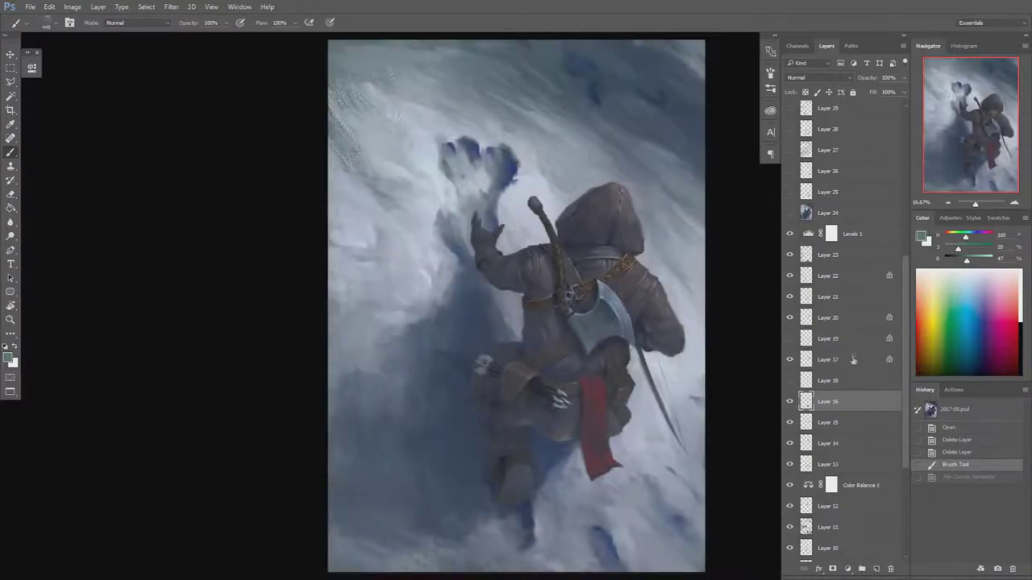
Flick Levels 1 on and off to compare brightness, then select Layer 23
{"action": "left_click", "coordinate": [790, 235]}
{"action": "left_click", "coordinate": [790, 234]}
{"action": "left_click", "coordinate": [791, 234]}
{"action": "left_click", "coordinate": [792, 234]}
{"action": "left_click", "coordinate": [793, 234]}
{"action": "left_click", "coordinate": [794, 233]}
{"action": "left_click", "coordinate": [794, 234]}
{"action": "left_click", "coordinate": [794, 233]}
{"action": "left_click", "coordinate": [793, 233]}
{"action": "left_click", "coordinate": [793, 235]}
{"action": "left_click", "coordinate": [793, 235]}
{"action": "left_click", "coordinate": [805, 255]}
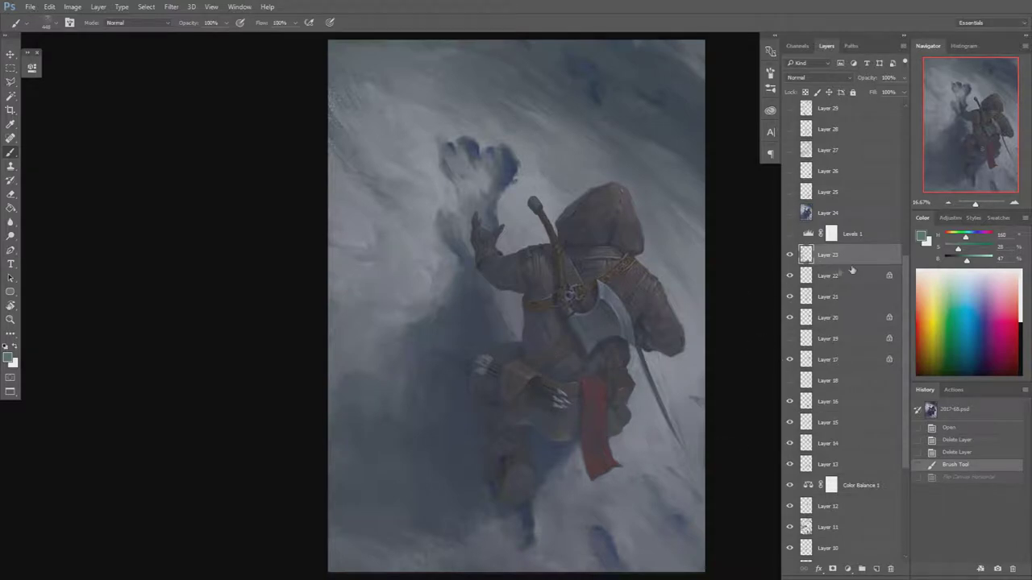
{"action": "scroll", "coordinate": [907, 286], "scroll_direction": "down", "scroll_amount": 2}
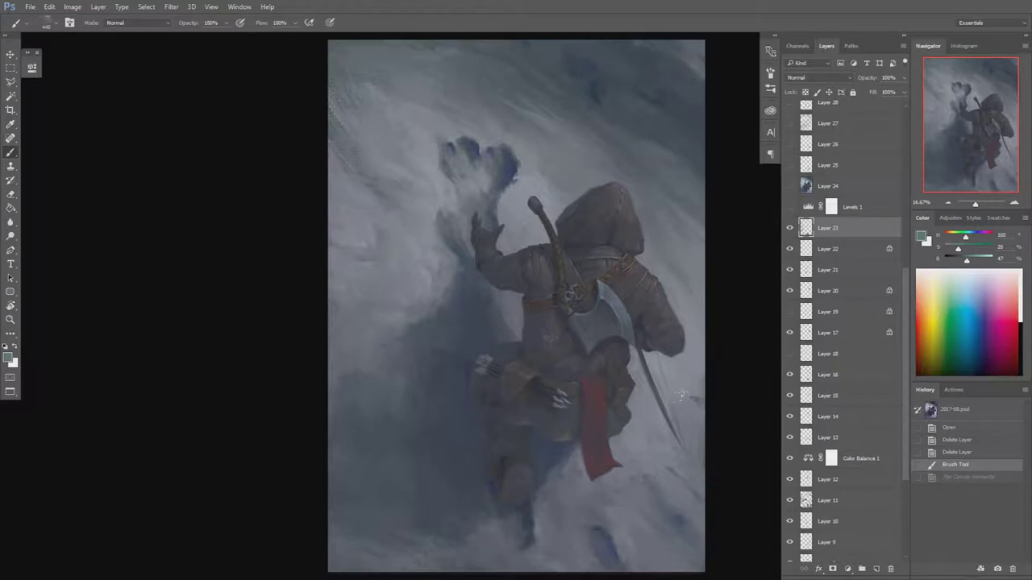
Compare Levels 1 again, leave it switched on, and open its adjustment settings
{"action": "left_click", "coordinate": [790, 208]}
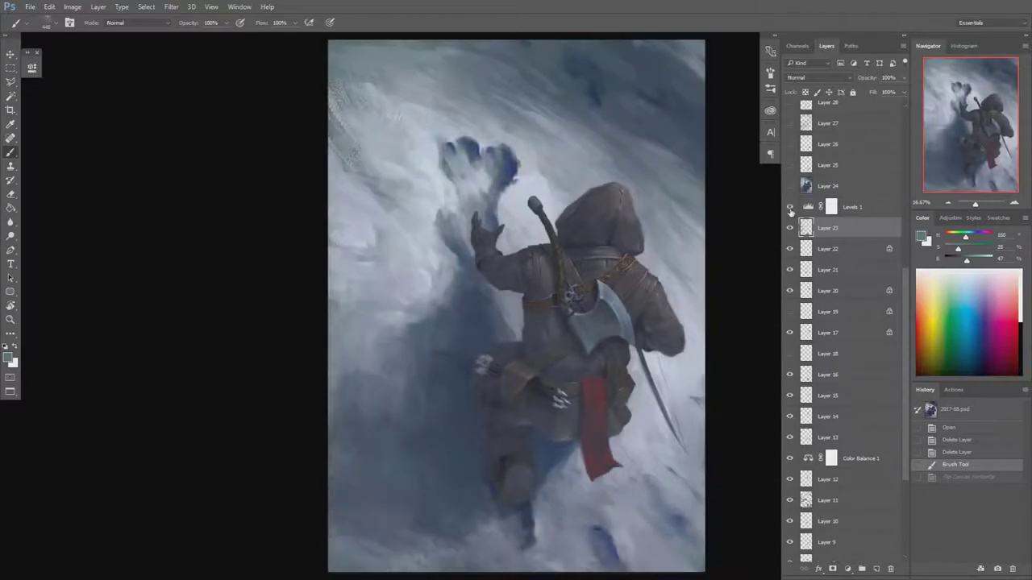
{"action": "left_click", "coordinate": [791, 209]}
{"action": "left_click", "coordinate": [791, 209]}
{"action": "left_click", "coordinate": [790, 209]}
{"action": "left_click", "coordinate": [790, 209]}
{"action": "left_click", "coordinate": [791, 208]}
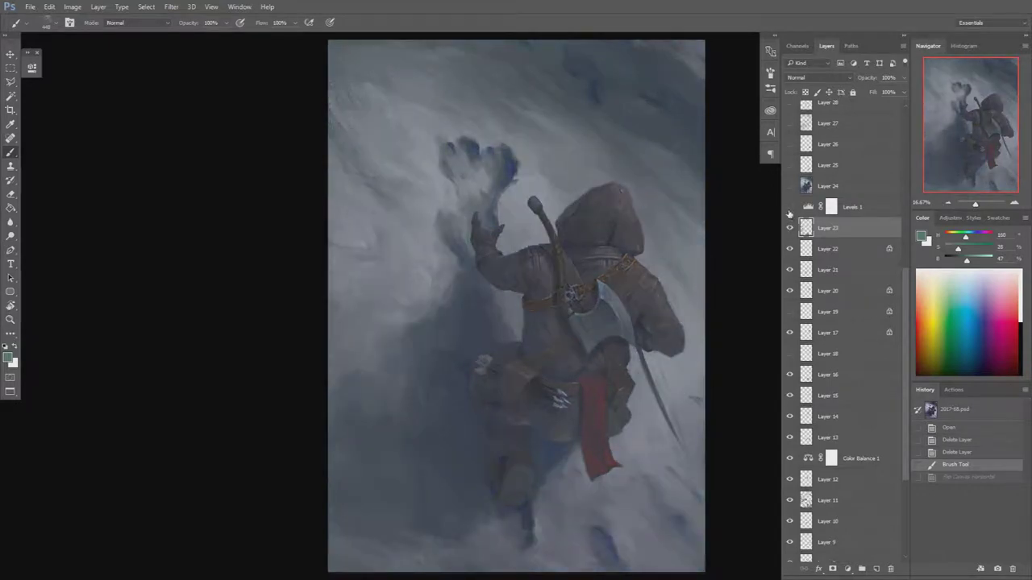
{"action": "left_click", "coordinate": [790, 209]}
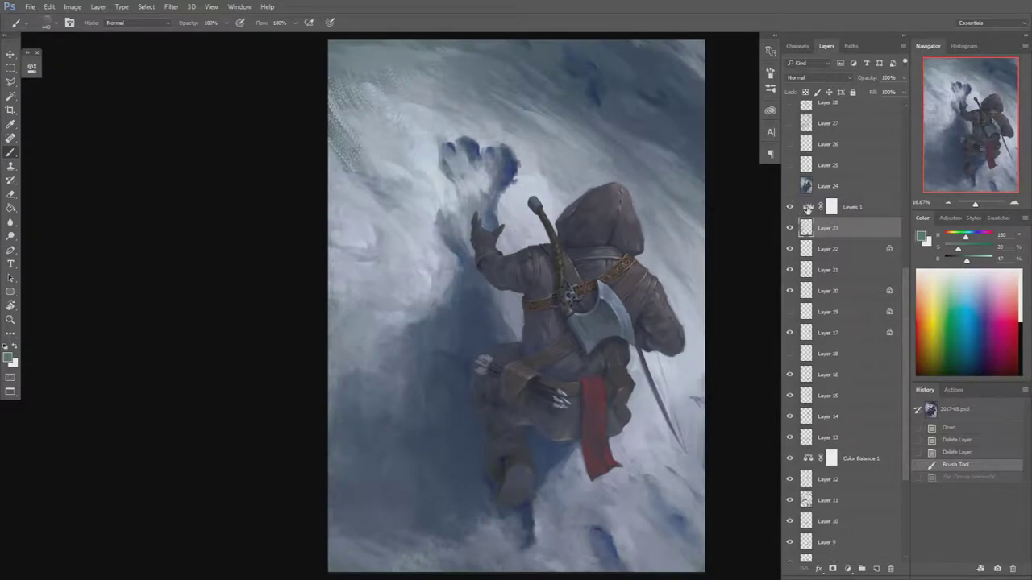
{"action": "double_click", "coordinate": [807, 207]}
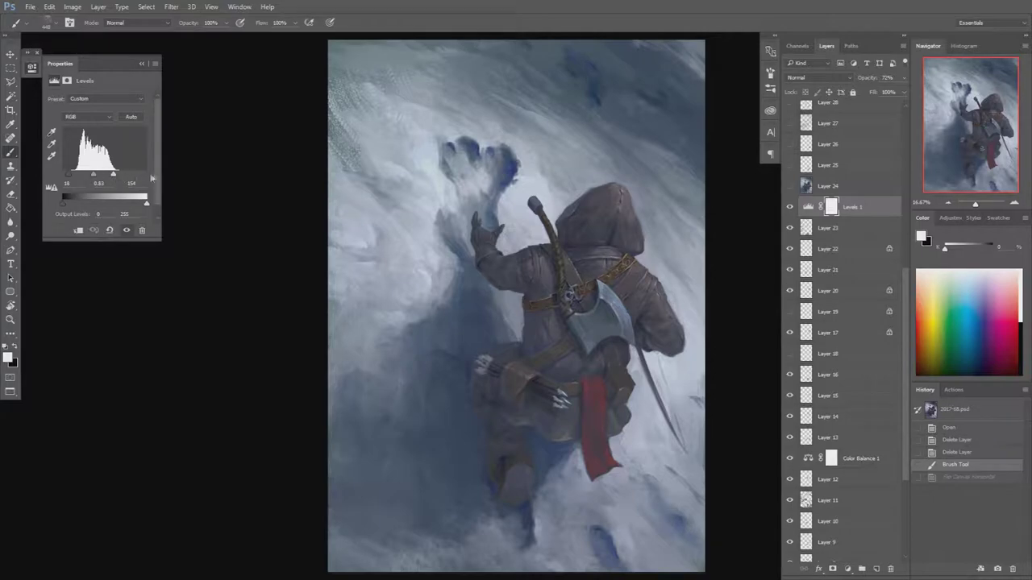
{"action": "mouse_move", "coordinate": [113, 177]}
{"action": "left_mouse_down"}
{"action": "mouse_move", "coordinate": [122, 178]}
{"action": "mouse_move", "coordinate": [102, 176]}
{"action": "mouse_move", "coordinate": [159, 181]}
{"action": "mouse_move", "coordinate": [108, 179]}
{"action": "left_mouse_up"}
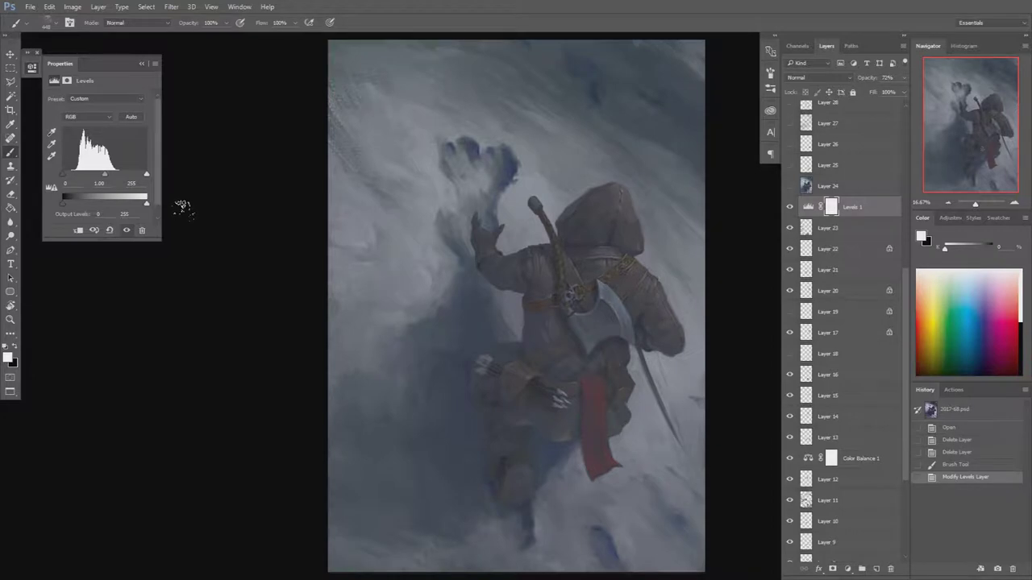
{"action": "left_click", "coordinate": [960, 465]}
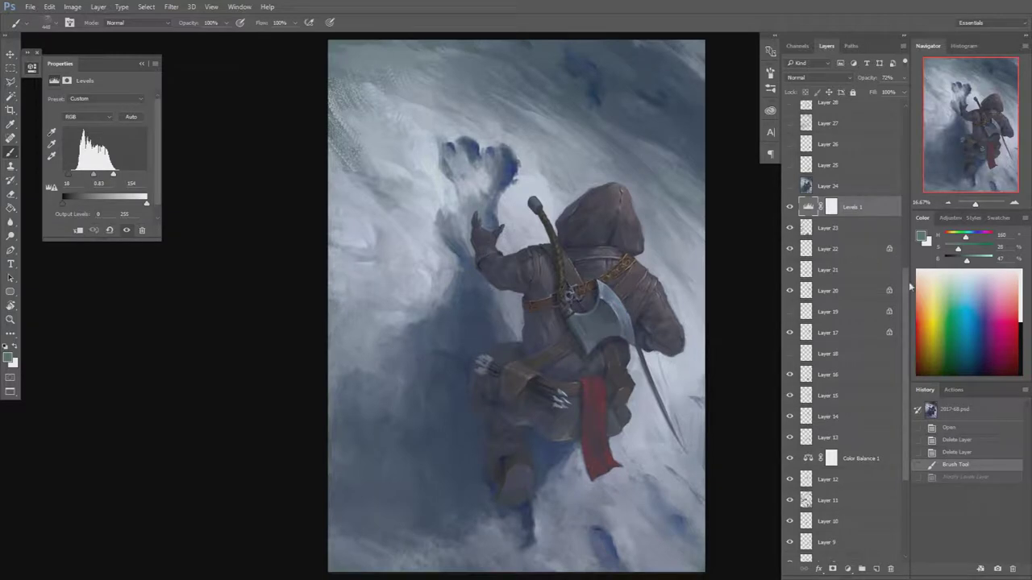
{"action": "scroll", "coordinate": [910, 284], "scroll_direction": "up", "scroll_amount": 5}
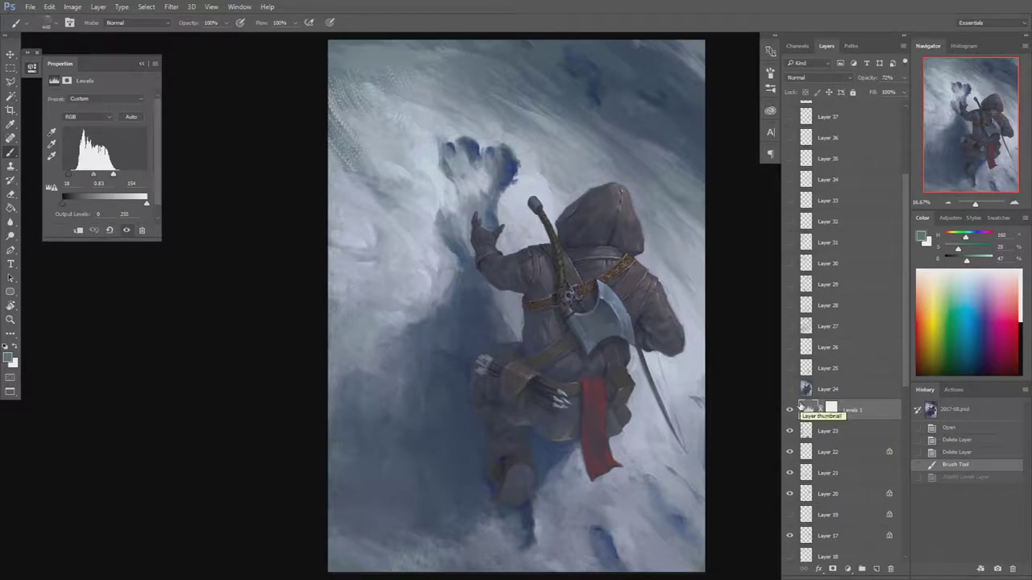
Show Layers 24, 25 and 26 to lengthen the red sash, selecting Layer 26
{"action": "left_click", "coordinate": [789, 390]}
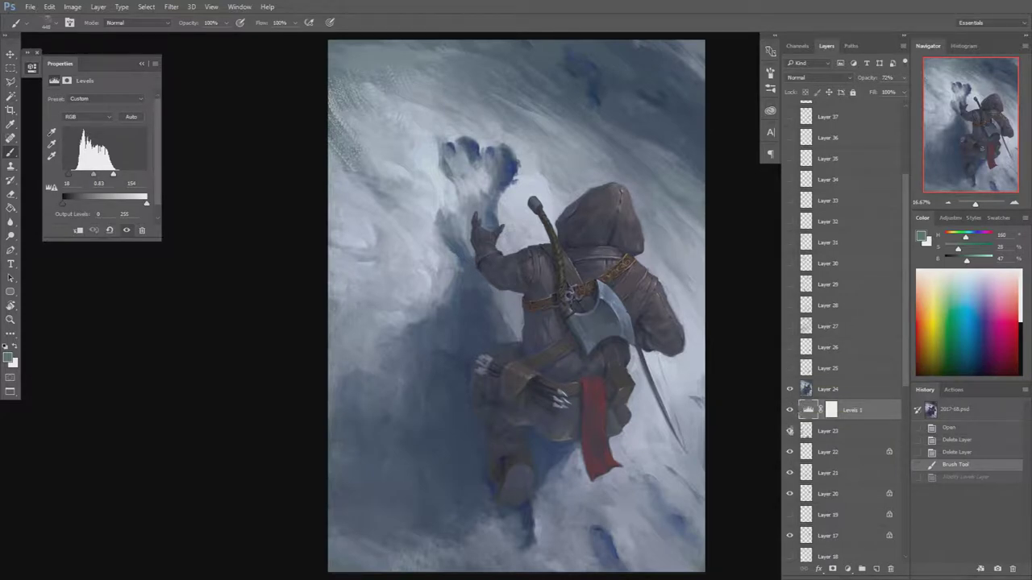
{"action": "left_click", "coordinate": [790, 368]}
{"action": "left_click", "coordinate": [790, 347]}
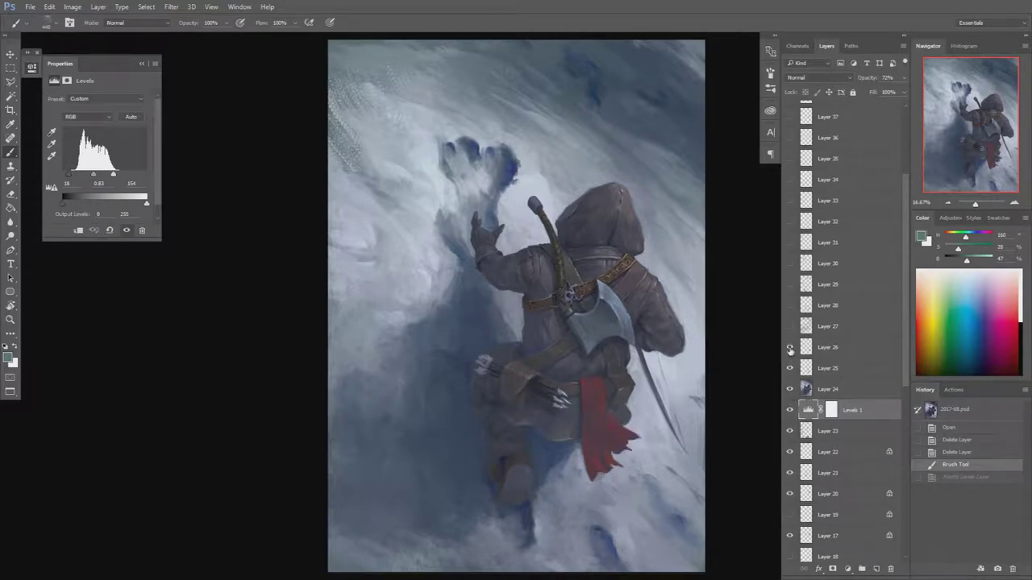
{"action": "left_click", "coordinate": [831, 348]}
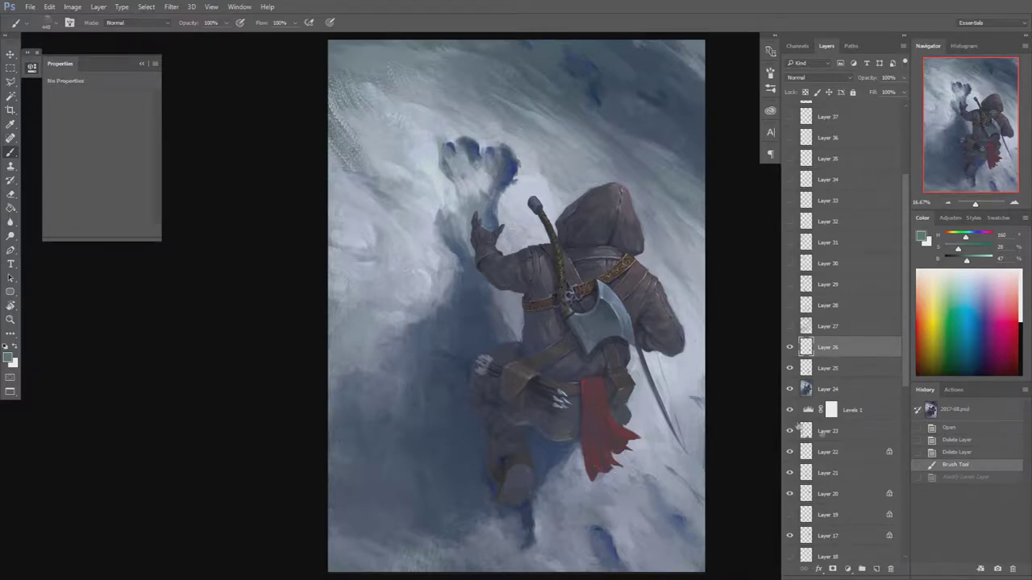
Compare Layer 26's longer sash on and off, then revert to the first Brush Tool history state
{"action": "left_click", "coordinate": [790, 347]}
{"action": "left_click", "coordinate": [790, 348]}
{"action": "left_click", "coordinate": [790, 347]}
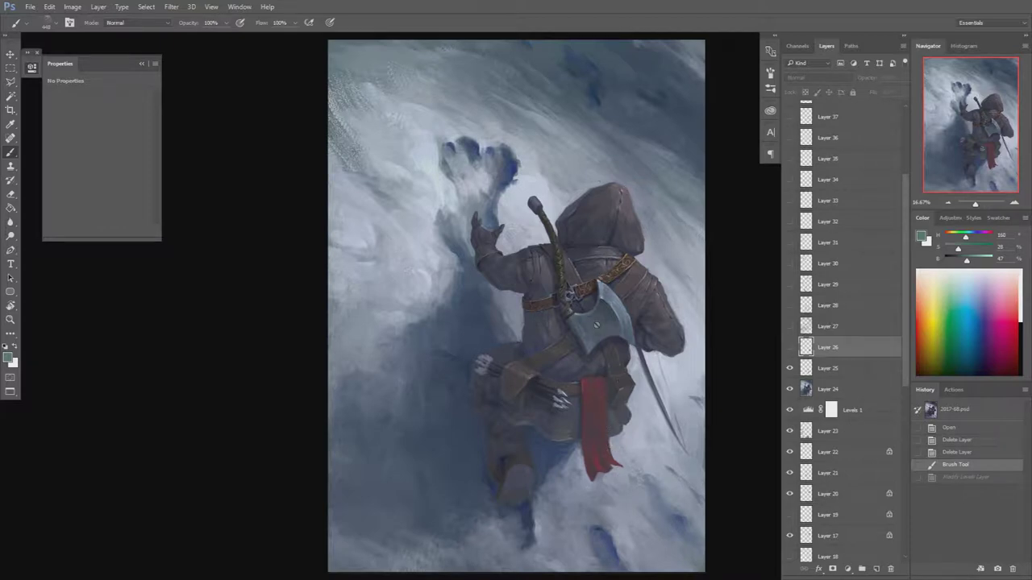
{"action": "left_click", "coordinate": [790, 347]}
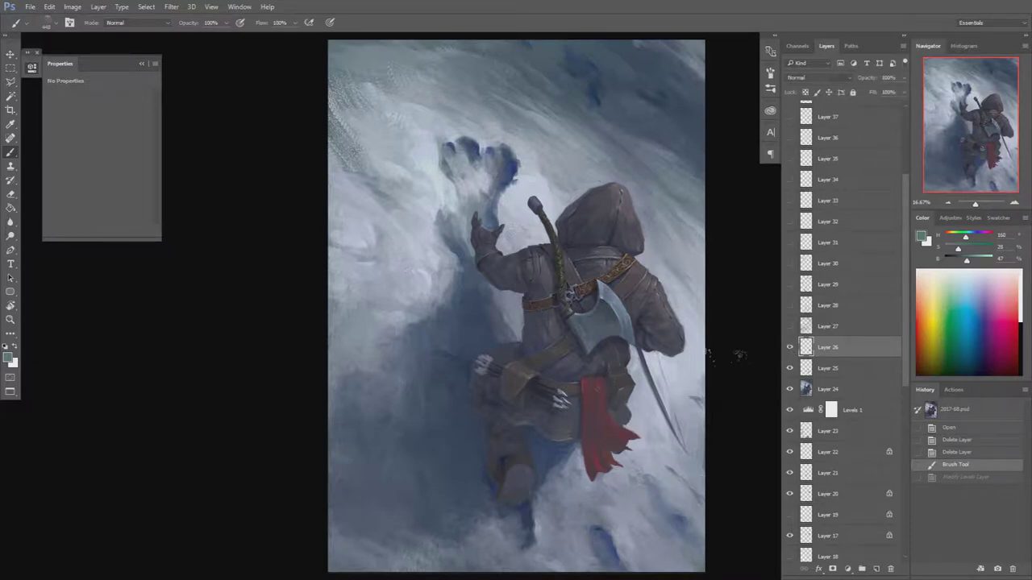
{"action": "left_click", "coordinate": [597, 364]}
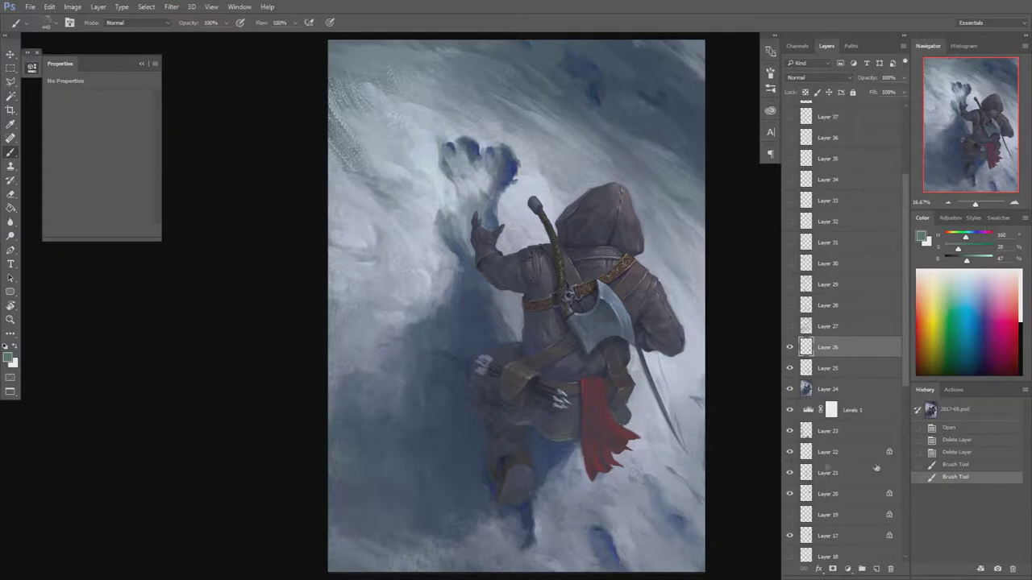
{"action": "left_click", "coordinate": [958, 455]}
{"action": "left_click", "coordinate": [956, 465]}
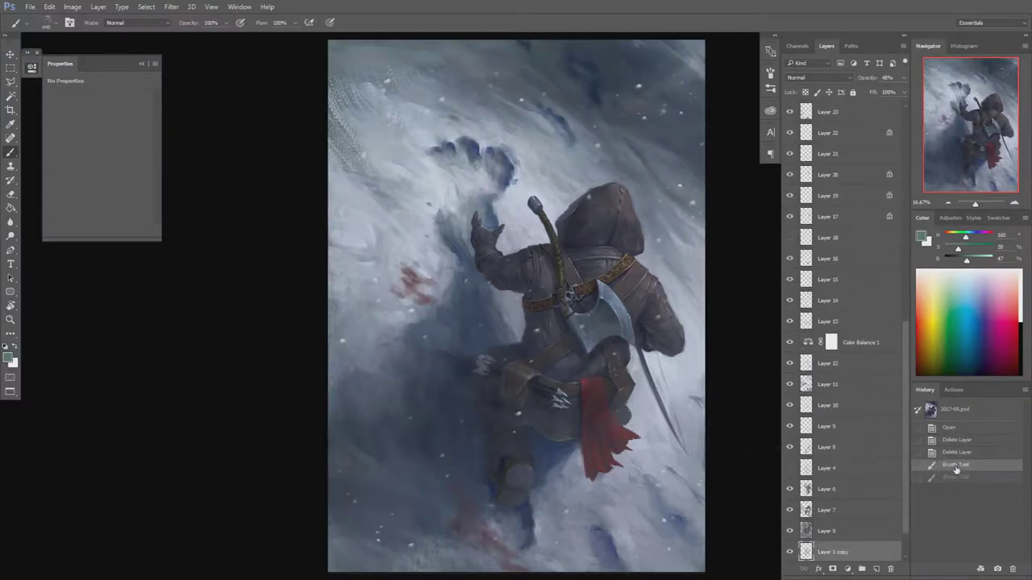
Hide Layers 15 through 23, then show Layer 27 and make it the active layer
{"action": "left_click_drag", "start_coordinate": [791, 279], "coordinate": [800, 115]}
{"action": "left_click_drag", "start_coordinate": [908, 344], "coordinate": [903, 198]}
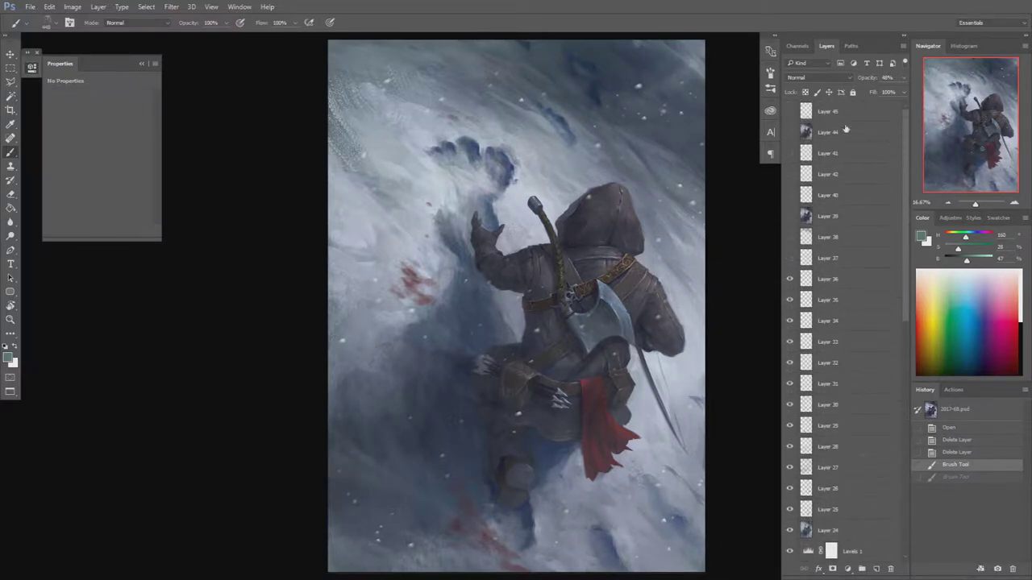
{"action": "left_click_drag", "start_coordinate": [789, 279], "coordinate": [789, 480]}
{"action": "scroll", "coordinate": [822, 385], "scroll_direction": "down", "scroll_amount": 3}
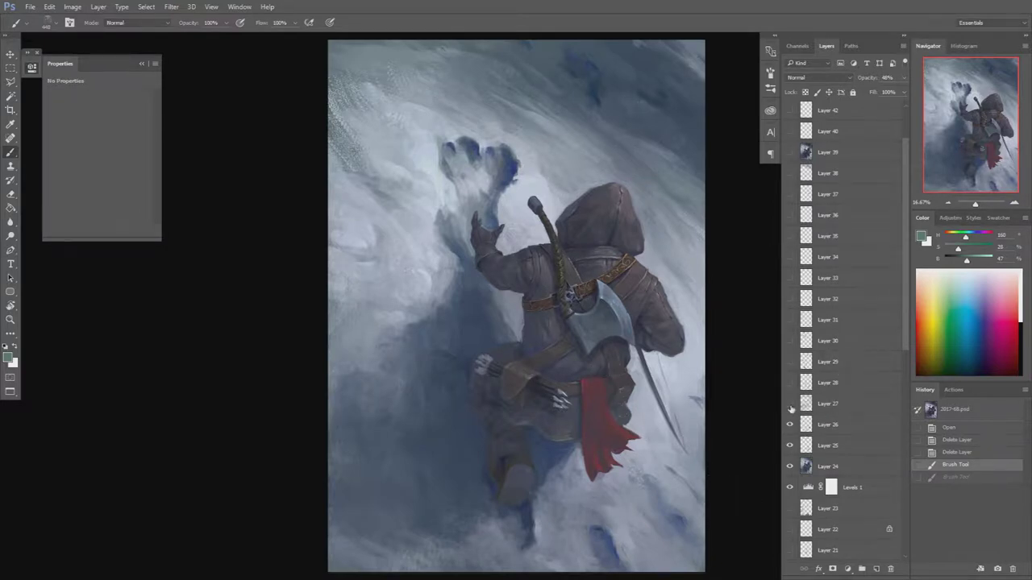
{"action": "left_click", "coordinate": [790, 405]}
{"action": "left_click", "coordinate": [800, 413]}
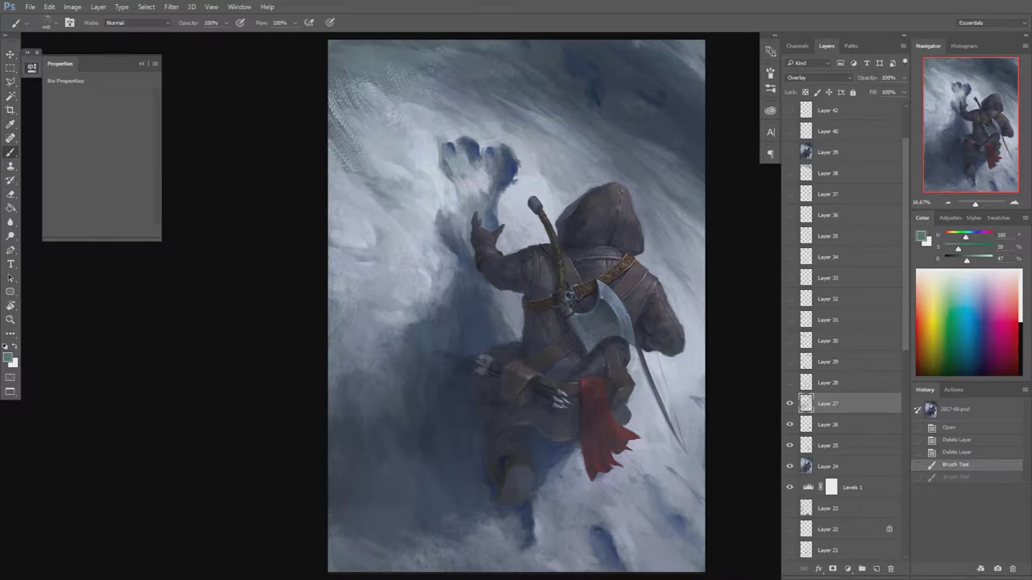
{"action": "left_click", "coordinate": [770, 75]}
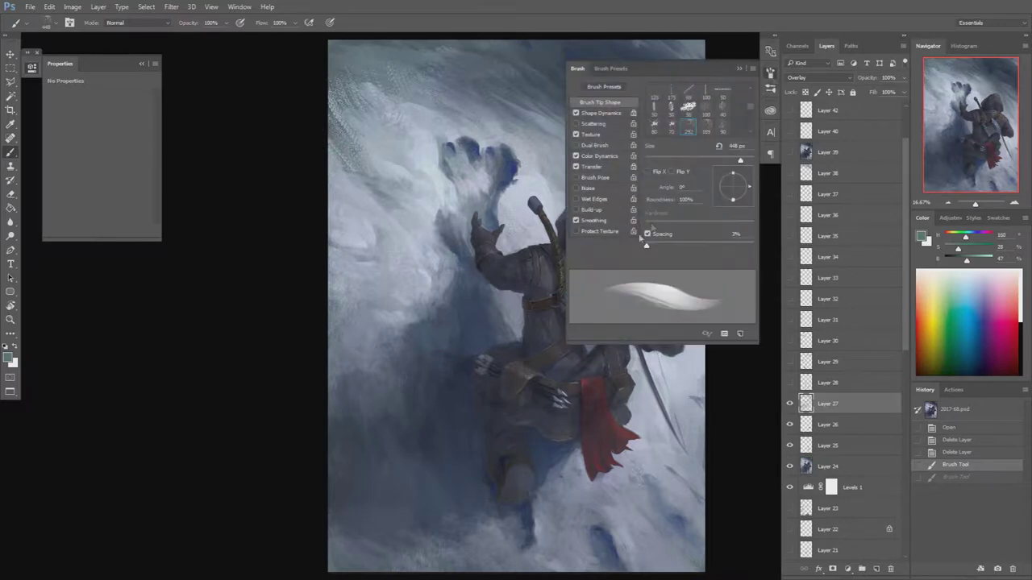
{"action": "left_click", "coordinate": [771, 74]}
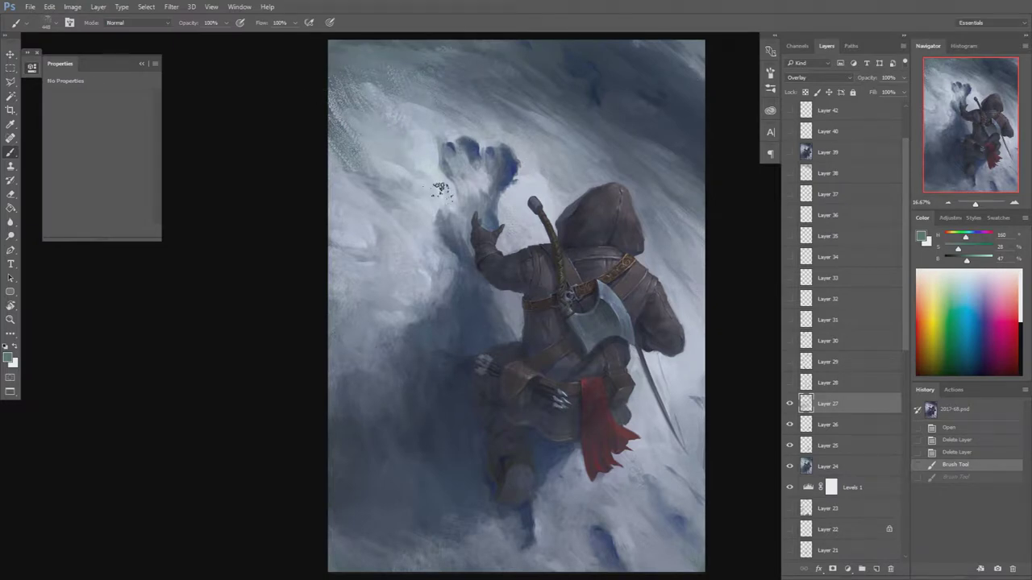
Compare Layer 28's snow patches on and off, then show and select Layer 29's blood marks
{"action": "left_click", "coordinate": [790, 383]}
{"action": "left_click", "coordinate": [790, 383]}
{"action": "left_click", "coordinate": [790, 383]}
{"action": "left_click", "coordinate": [790, 383]}
{"action": "left_click", "coordinate": [791, 383]}
{"action": "left_click", "coordinate": [790, 383]}
{"action": "left_click", "coordinate": [790, 385]}
{"action": "left_click", "coordinate": [790, 384]}
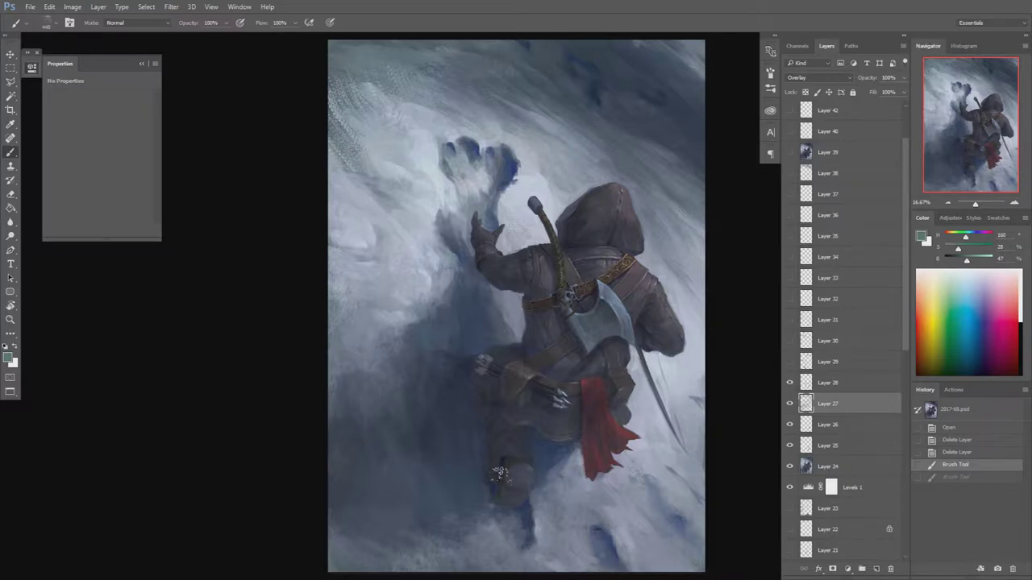
{"action": "left_click", "coordinate": [790, 362]}
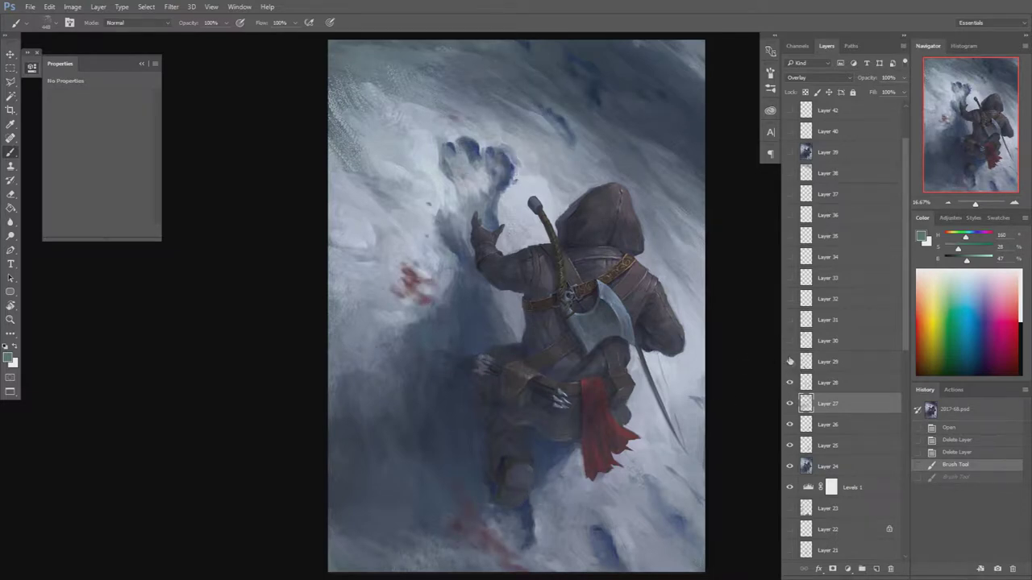
{"action": "left_click", "coordinate": [829, 362]}
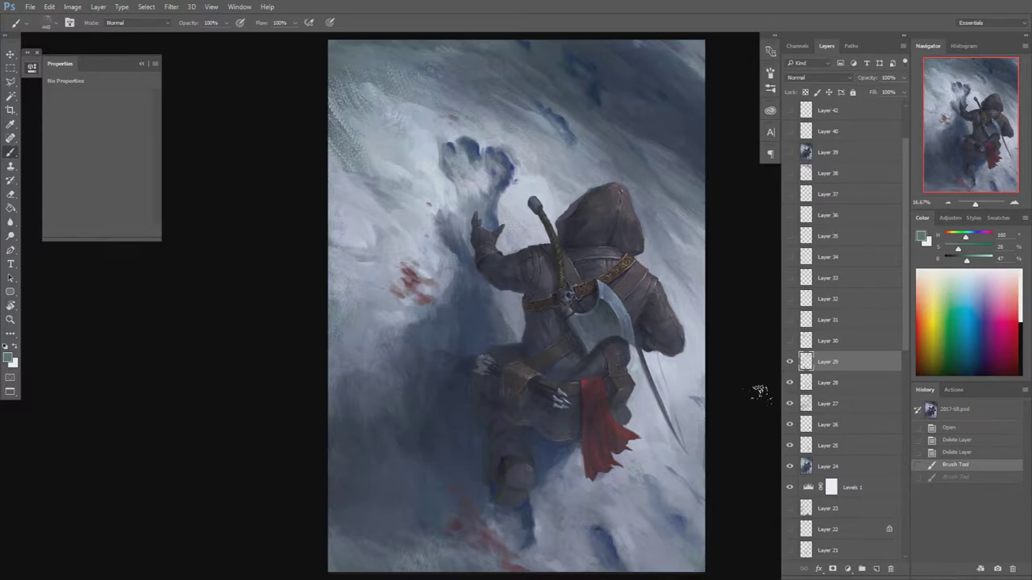
Show Layer 30, comparing it on and off to check the refined snowy handprint
{"action": "left_click", "coordinate": [790, 341]}
{"action": "left_click", "coordinate": [791, 341]}
{"action": "left_click", "coordinate": [790, 341]}
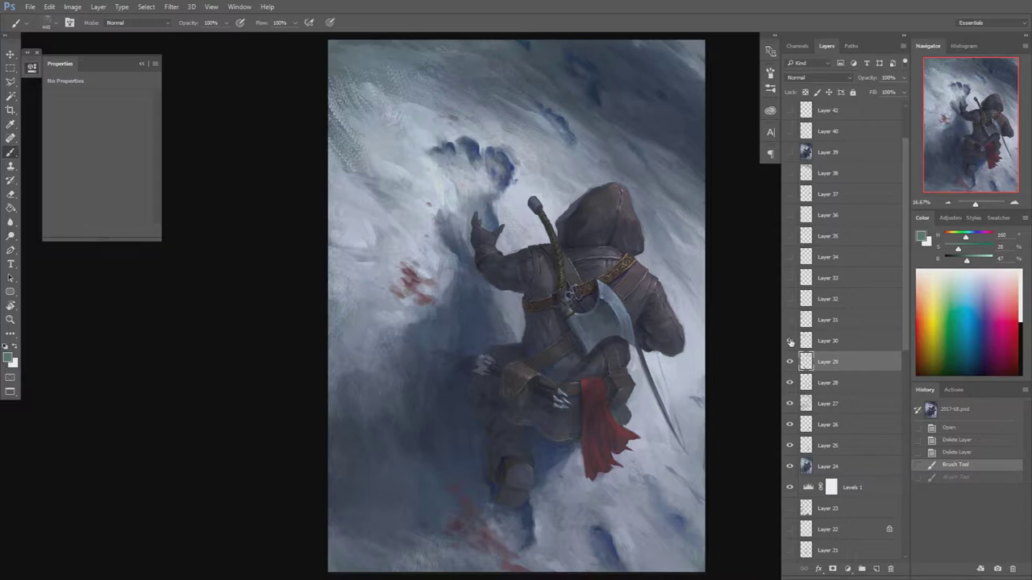
{"action": "left_click", "coordinate": [791, 341]}
Reveal Layers 31 through 34, adding upper-right snow and falling snowflakes
{"action": "left_click", "coordinate": [790, 320]}
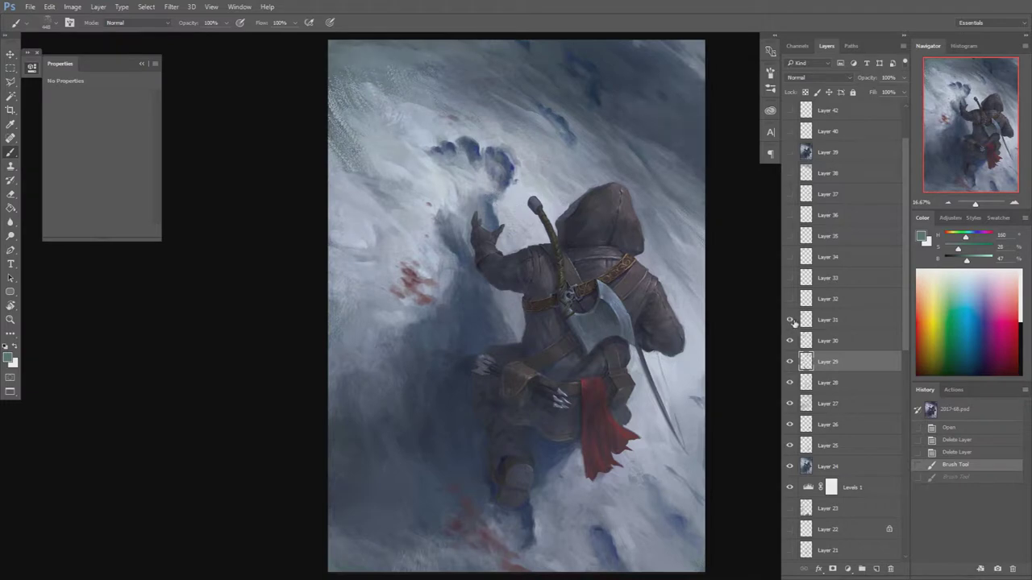
{"action": "left_click", "coordinate": [790, 320]}
{"action": "left_click", "coordinate": [790, 320]}
{"action": "left_click", "coordinate": [790, 299]}
{"action": "left_click", "coordinate": [790, 279]}
{"action": "left_click", "coordinate": [790, 257]}
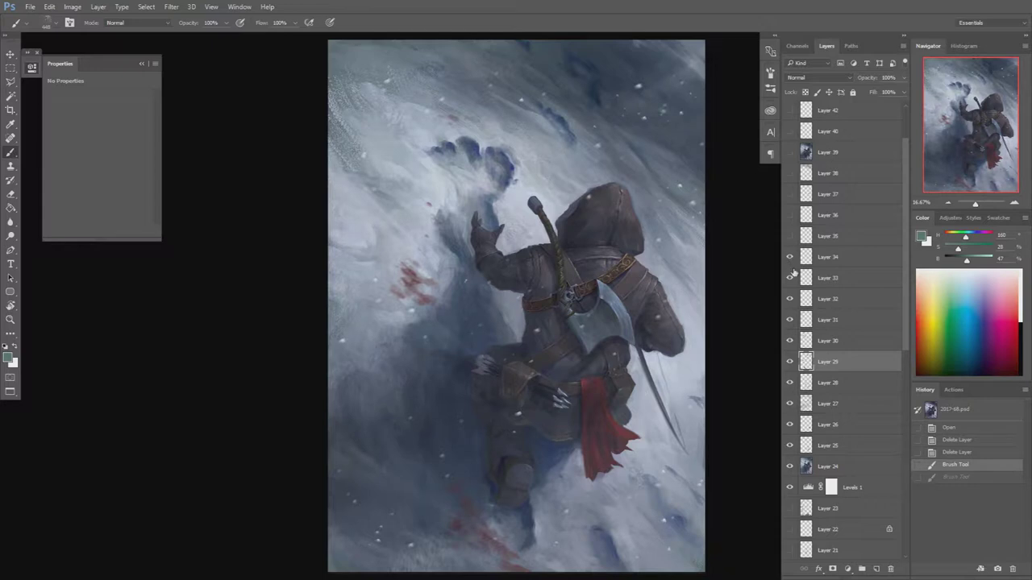
{"action": "scroll", "coordinate": [787, 303], "scroll_direction": "up", "scroll_amount": 2}
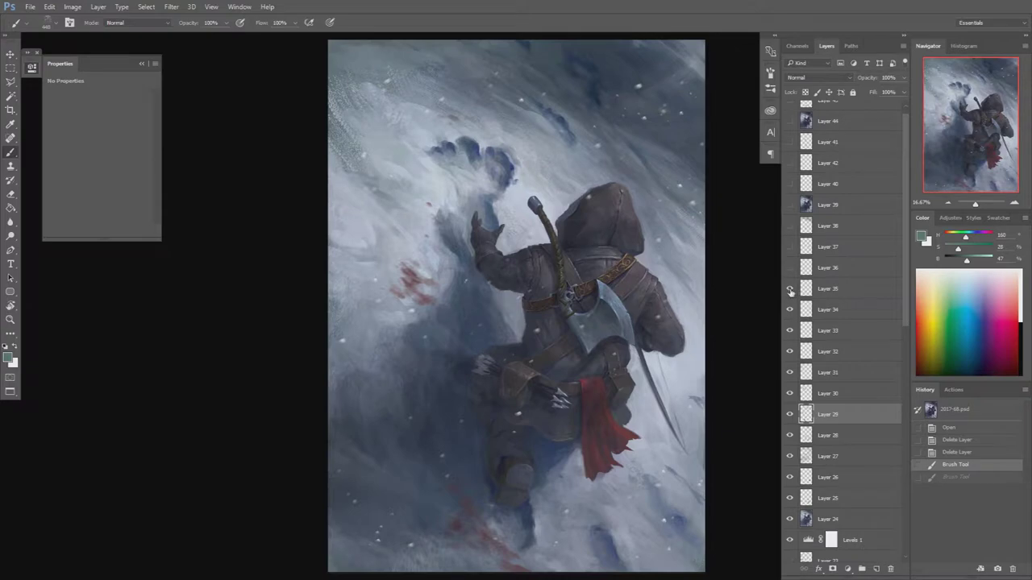
Show Layer 36 and zoom the Navigator in to 50% on the belt and axe
{"action": "left_click", "coordinate": [790, 269]}
{"action": "left_click", "coordinate": [1015, 203]}
{"action": "left_click", "coordinate": [1015, 202]}
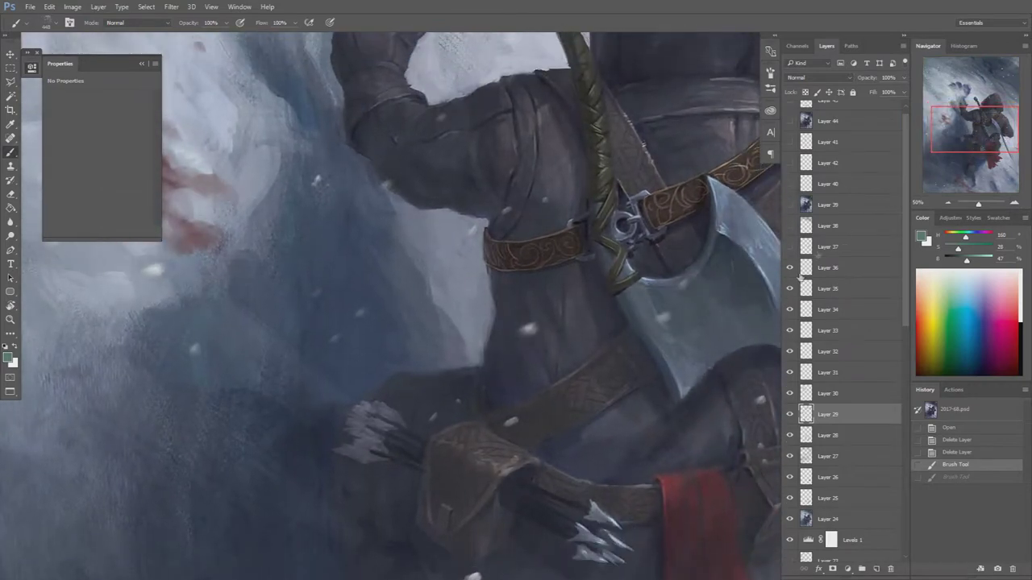
Pan the close-up across the climber with Layer 36 shown, then zoom back out
{"action": "left_click_drag", "start_coordinate": [664, 255], "coordinate": [656, 268]}
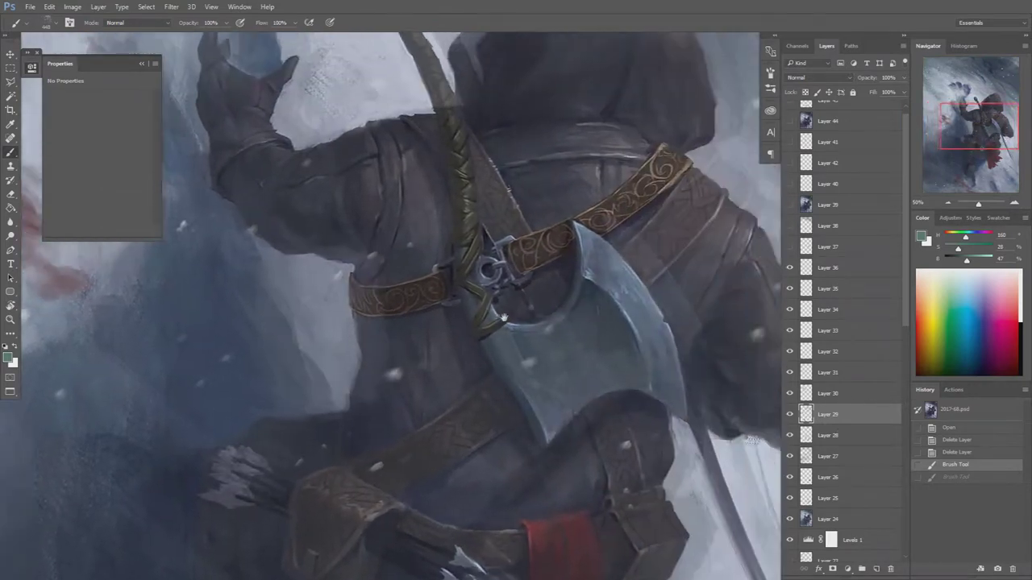
{"action": "left_click", "coordinate": [791, 269]}
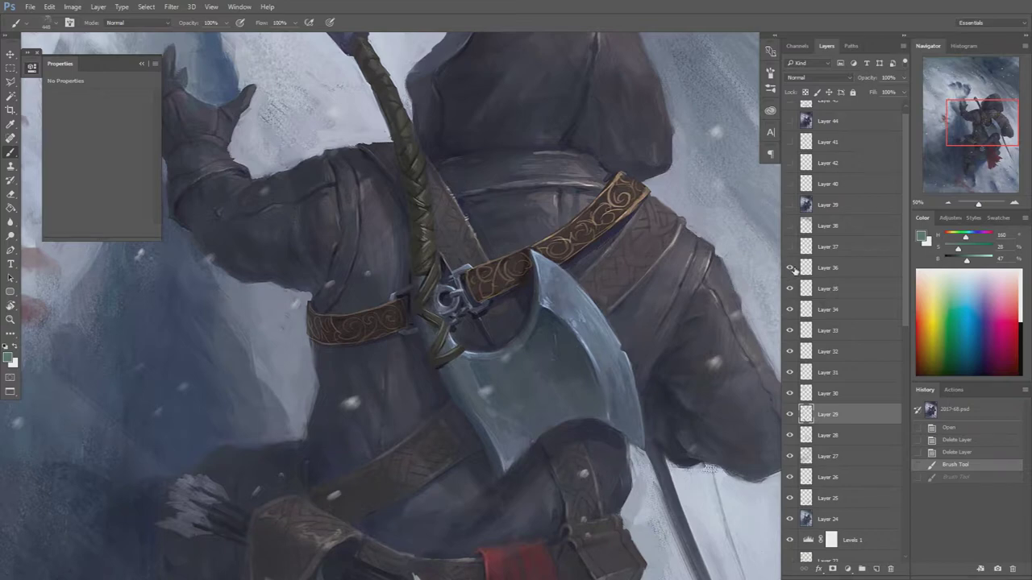
{"action": "mouse_move", "coordinate": [981, 127]}
{"action": "left_mouse_down"}
{"action": "mouse_move", "coordinate": [971, 113]}
{"action": "mouse_move", "coordinate": [979, 146]}
{"action": "left_mouse_up"}
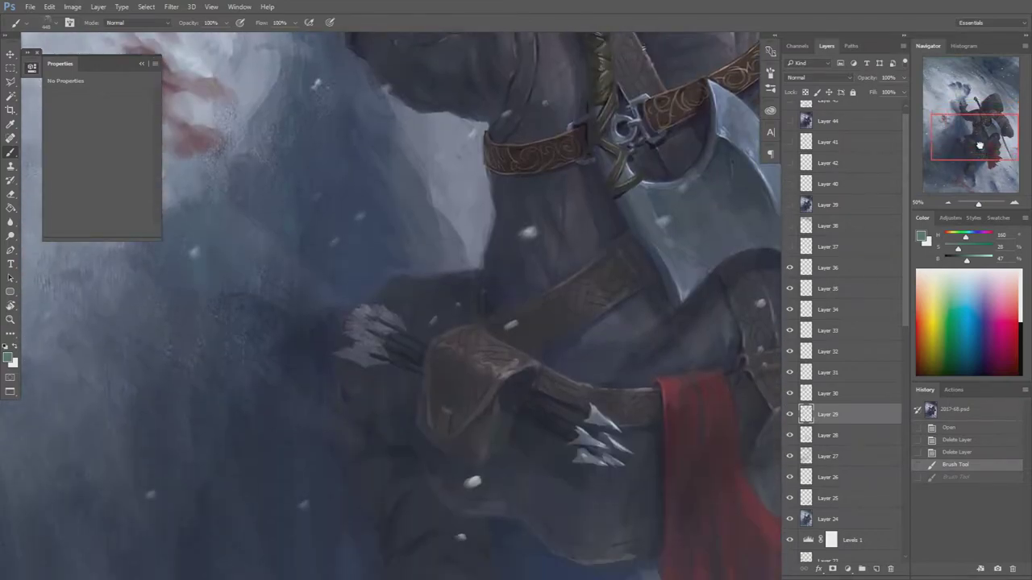
{"action": "left_click_drag", "start_coordinate": [564, 208], "coordinate": [398, 345]}
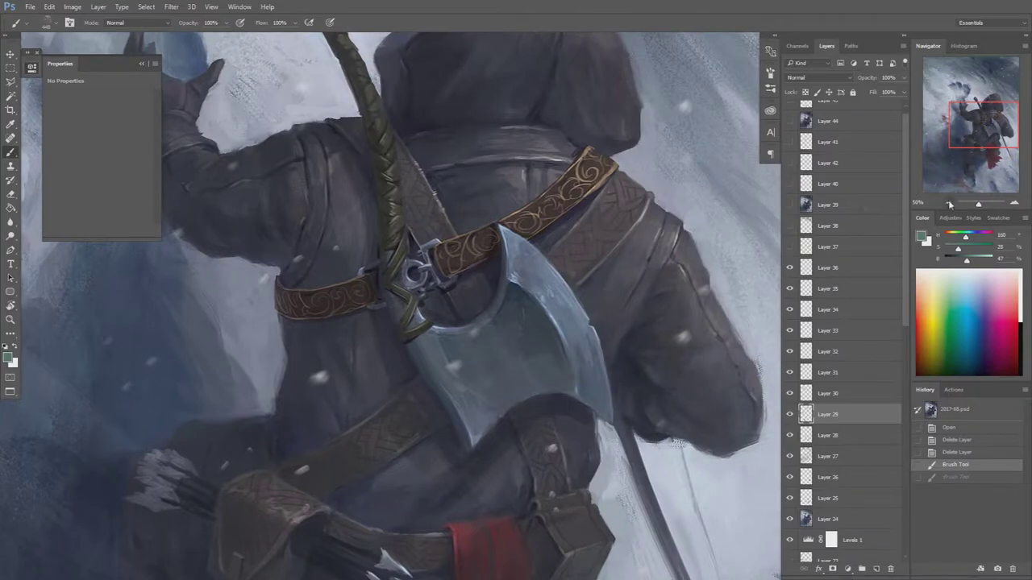
{"action": "left_click", "coordinate": [948, 203]}
{"action": "left_click", "coordinate": [948, 203]}
{"action": "left_click", "coordinate": [949, 203]}
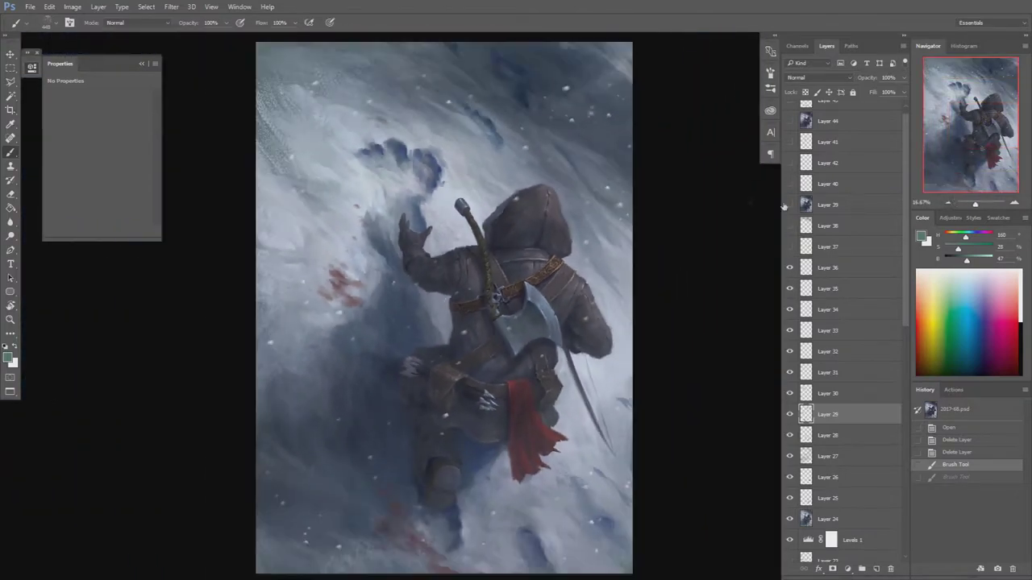
Hide Layer 36 to compare, centre the climber at 33.33%, then zoom out to the whole painting
{"action": "left_click", "coordinate": [790, 271]}
{"action": "left_click", "coordinate": [1014, 204]}
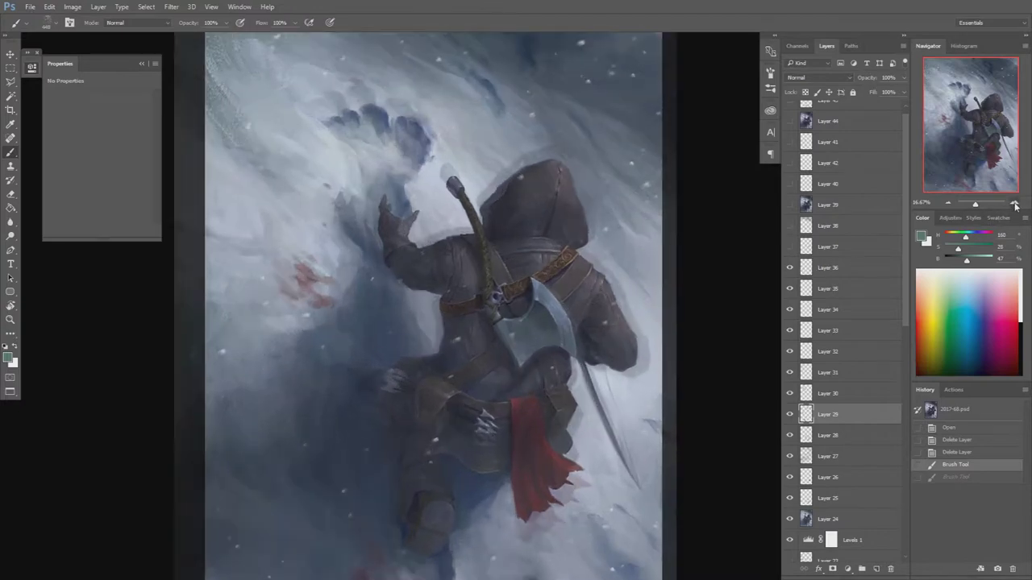
{"action": "left_click", "coordinate": [1014, 203]}
{"action": "left_click_drag", "start_coordinate": [972, 125], "coordinate": [972, 129]}
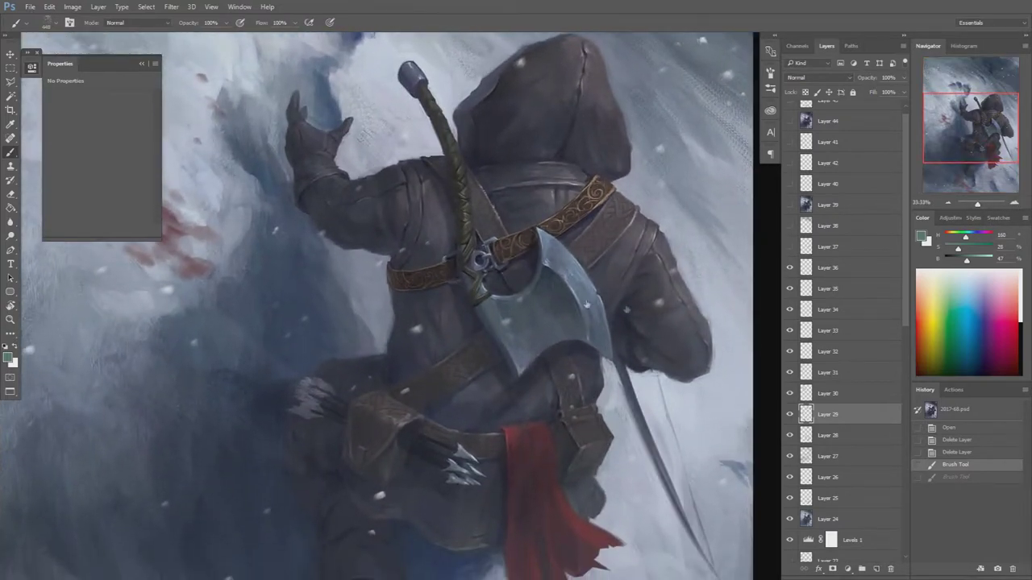
{"action": "left_click", "coordinate": [947, 202]}
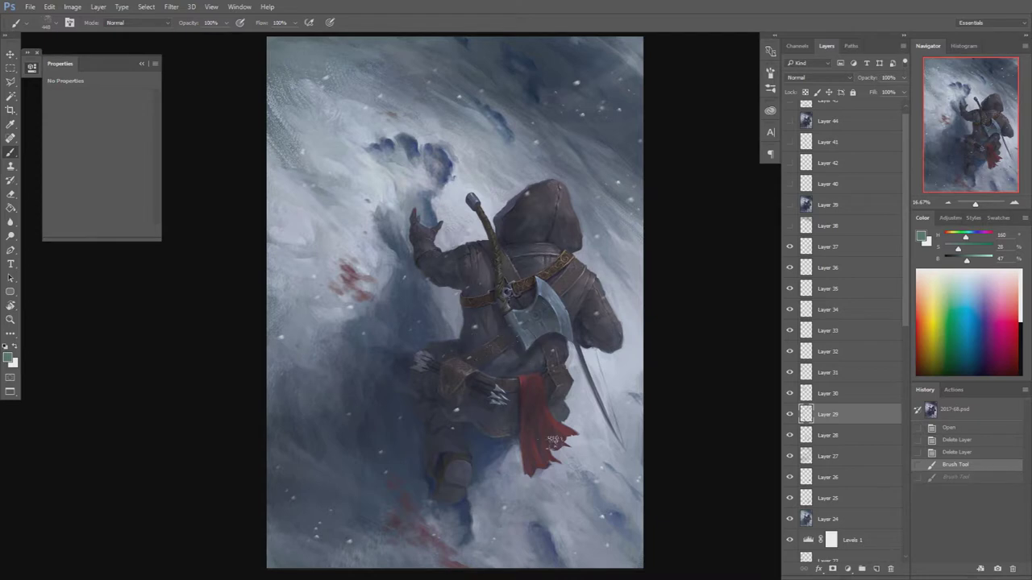
Toggle Layer 37, then select Layer 38 and compare its darkened top on and off
{"action": "left_click", "coordinate": [790, 246]}
{"action": "left_click", "coordinate": [790, 226]}
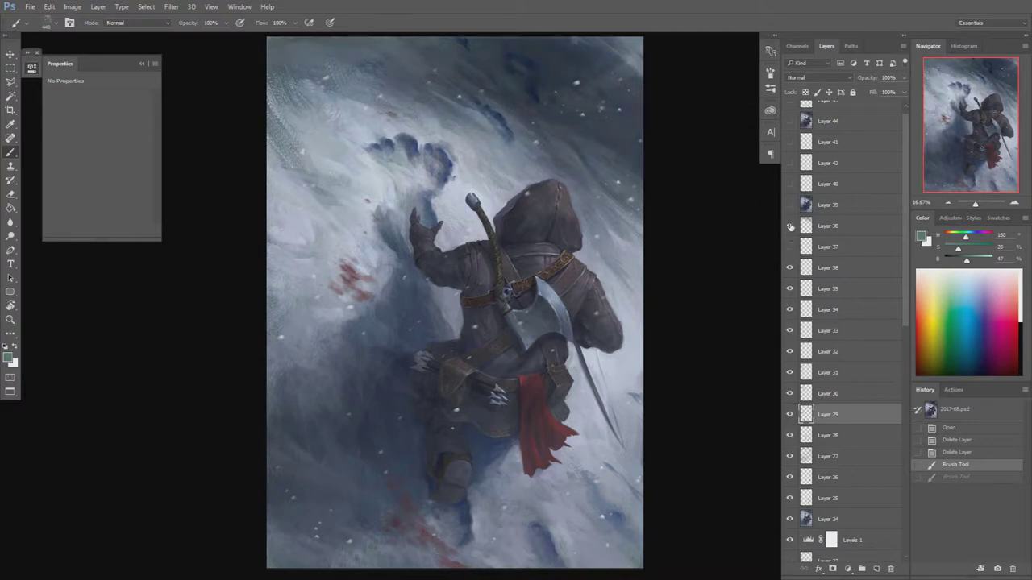
{"action": "left_click", "coordinate": [803, 230]}
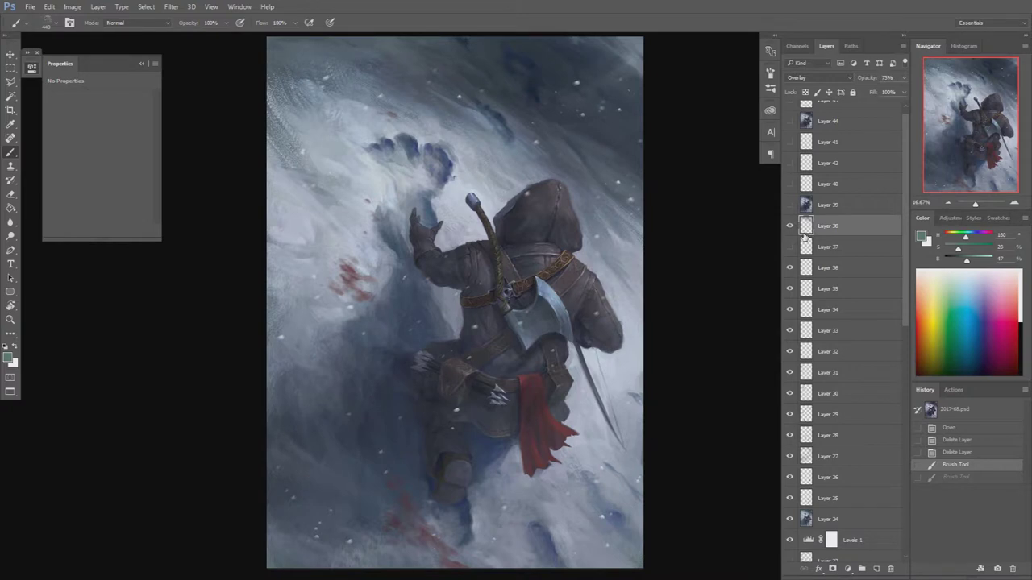
{"action": "left_click", "coordinate": [791, 228]}
{"action": "left_click", "coordinate": [791, 228]}
{"action": "left_click", "coordinate": [790, 227]}
{"action": "left_click", "coordinate": [790, 227]}
{"action": "left_click", "coordinate": [790, 227]}
{"action": "left_click", "coordinate": [791, 228]}
{"action": "left_click", "coordinate": [790, 228]}
{"action": "left_click", "coordinate": [790, 228]}
Show Layer 40 with its signature mark, toggling it once to compare
{"action": "left_click", "coordinate": [790, 185]}
{"action": "scroll", "coordinate": [895, 190], "scroll_direction": "up", "scroll_amount": 1}
{"action": "left_click", "coordinate": [790, 195]}
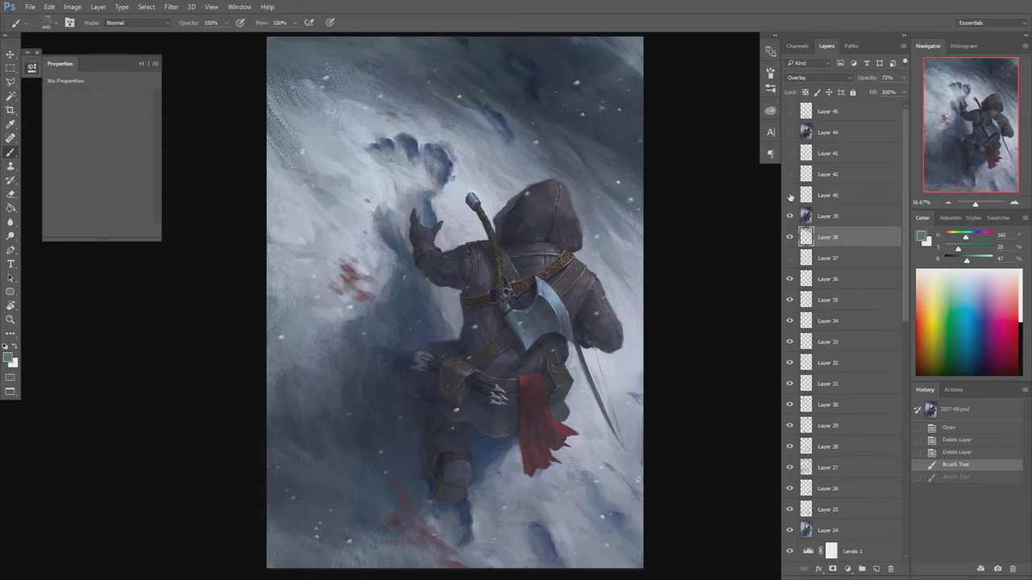
{"action": "left_click", "coordinate": [790, 197]}
Compare Layer 42's chest detail, and check Layer 41's red sketch before leaving it hidden
{"action": "left_click", "coordinate": [791, 176]}
{"action": "left_click", "coordinate": [790, 177]}
{"action": "left_click", "coordinate": [790, 177]}
{"action": "left_click", "coordinate": [792, 178]}
{"action": "left_click", "coordinate": [789, 153]}
{"action": "left_click", "coordinate": [790, 158]}
{"action": "left_click", "coordinate": [791, 156]}
{"action": "left_click", "coordinate": [791, 156]}
Compare Layer 44's back and belt shading, then show Layer 45 and make it active
{"action": "left_click", "coordinate": [791, 133]}
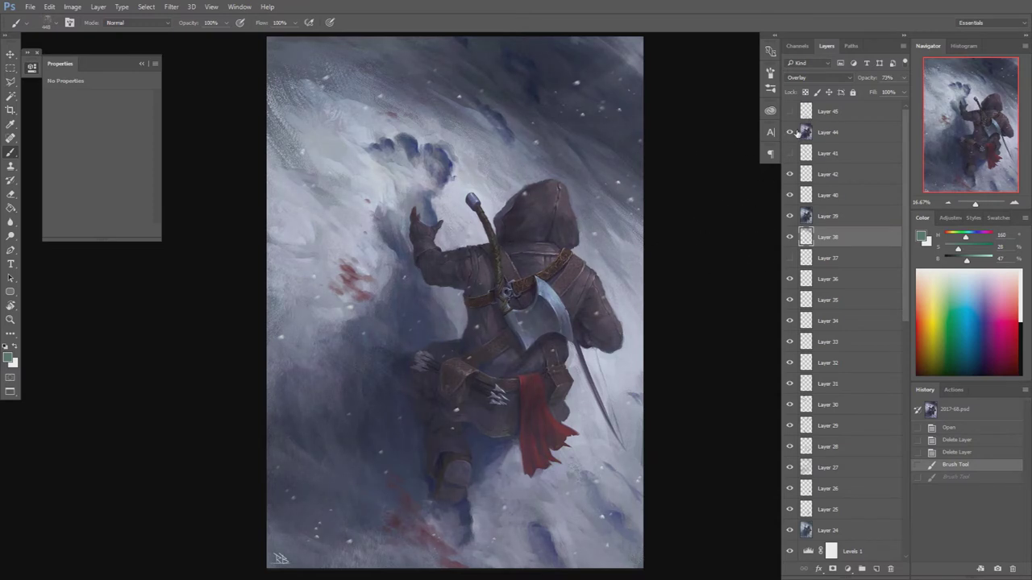
{"action": "left_click", "coordinate": [790, 133]}
{"action": "left_click", "coordinate": [790, 133]}
{"action": "left_click", "coordinate": [790, 133]}
{"action": "left_click", "coordinate": [790, 133]}
{"action": "left_click", "coordinate": [790, 133]}
{"action": "left_click", "coordinate": [790, 112]}
{"action": "left_click", "coordinate": [790, 112]}
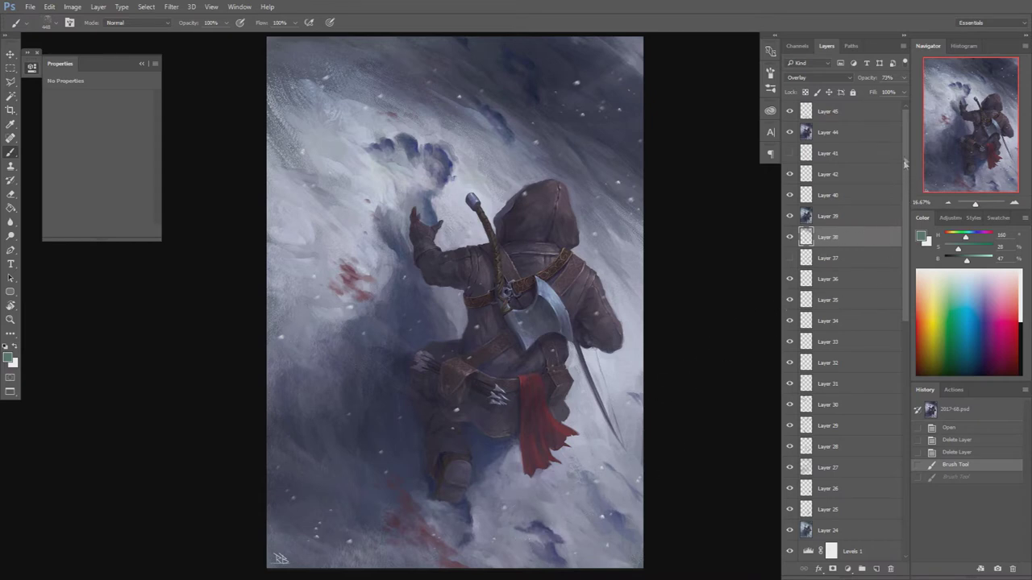
{"action": "left_click", "coordinate": [860, 118]}
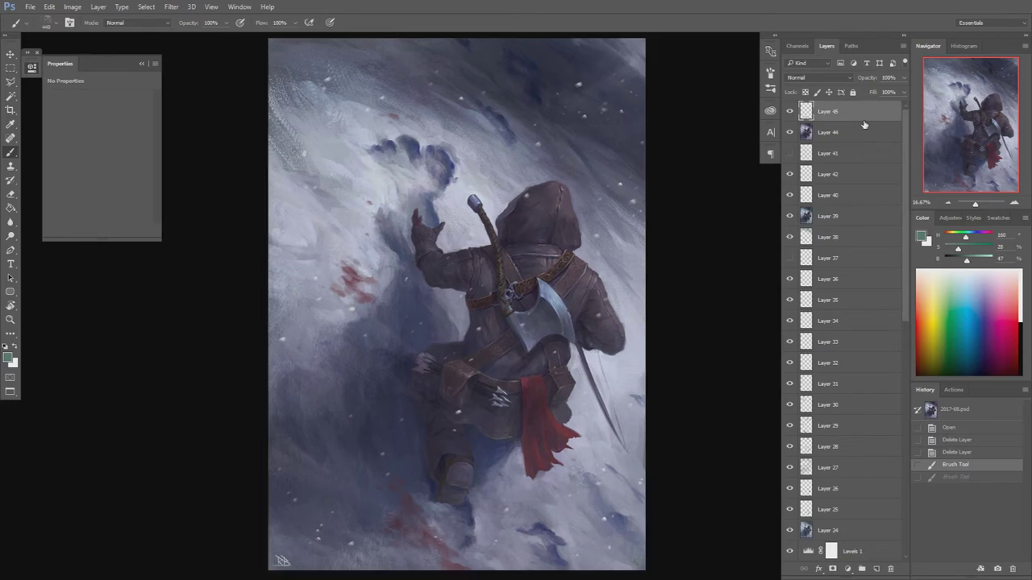
Return to Standard Screen Mode with F and nudge the painting slightly left
{"action": "key", "text": "f"}
{"action": "key", "text": "f"}
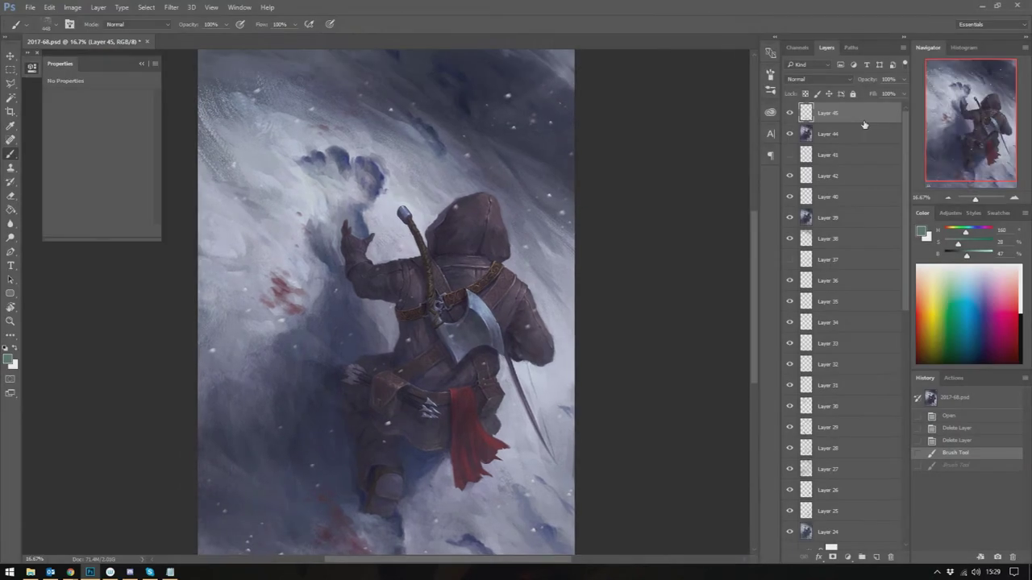
{"action": "left_click_drag", "start_coordinate": [964, 147], "coordinate": [980, 146]}
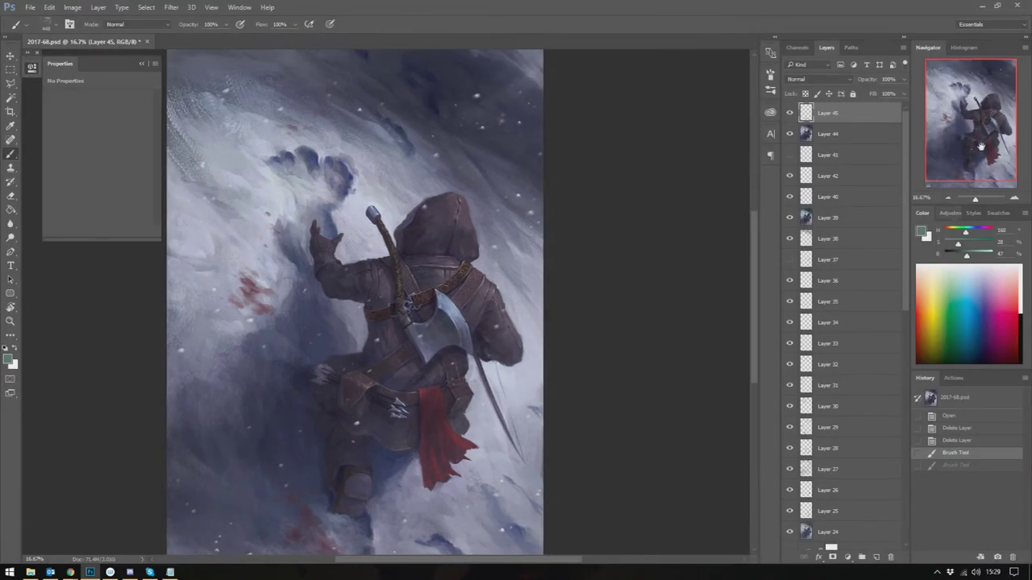